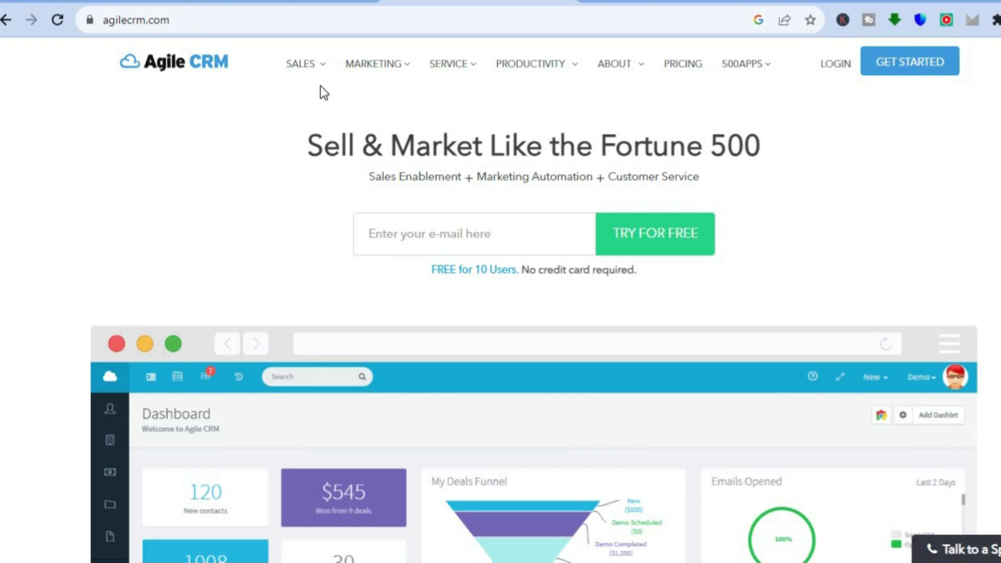
- Review the Sales, Marketing, Service and Productivity feature lists on the Agile CRM website
mouse_move(313, 70)
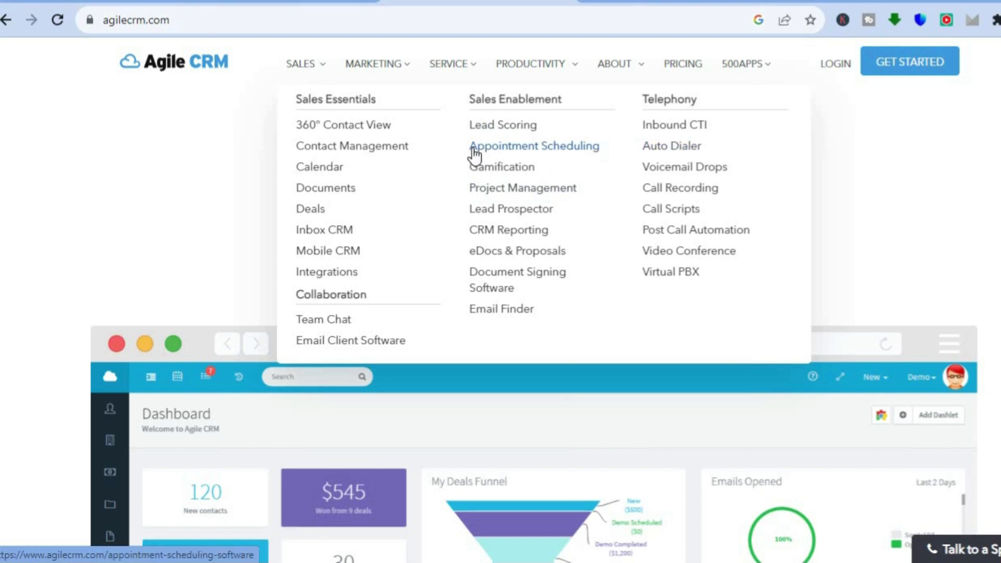
mouse_move(399, 70)
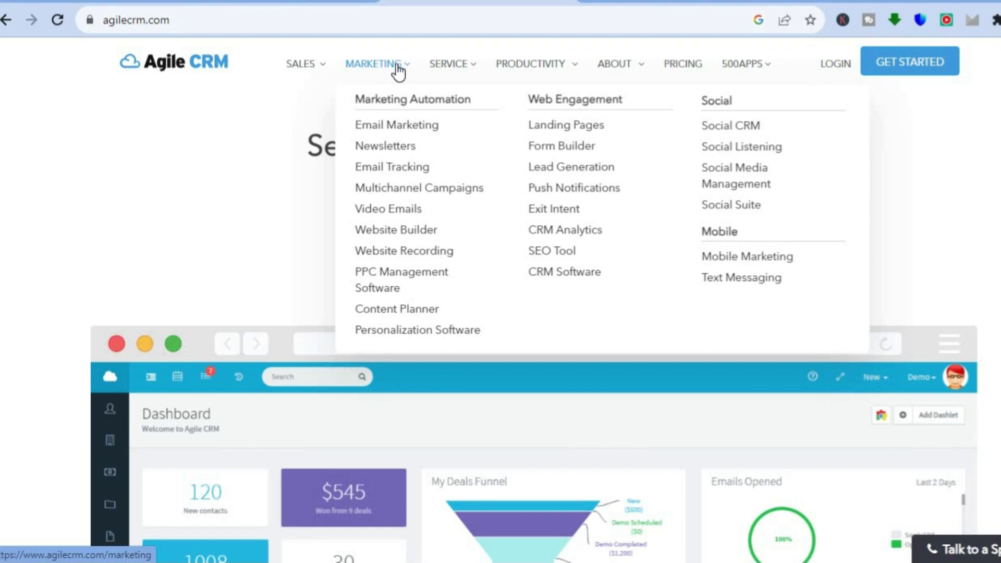
mouse_move(438, 77)
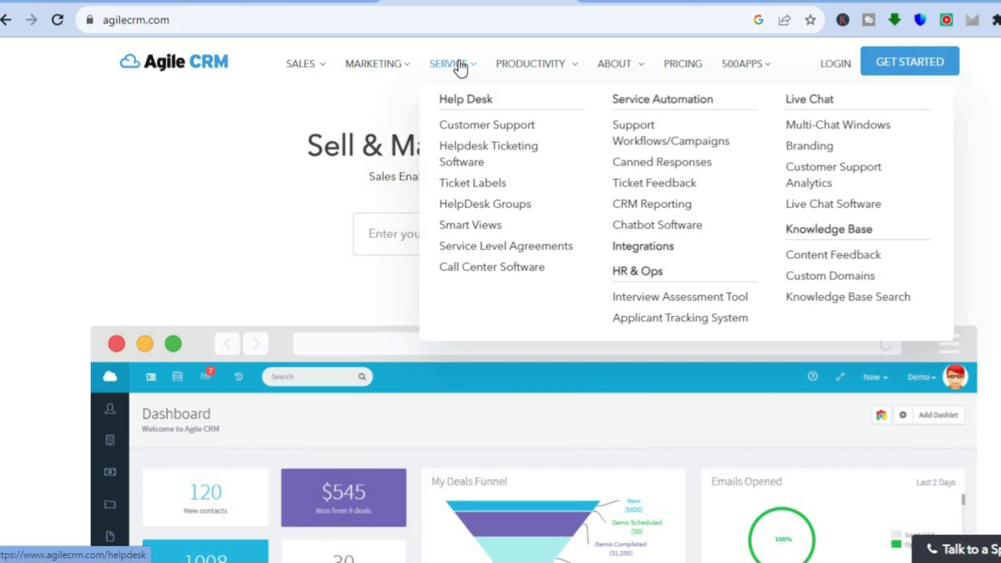
mouse_move(533, 70)
- Examine the Agile CRM pricing page and compare the features of the Free, Starter, Regular and Enterprise plans
click(284, 2)
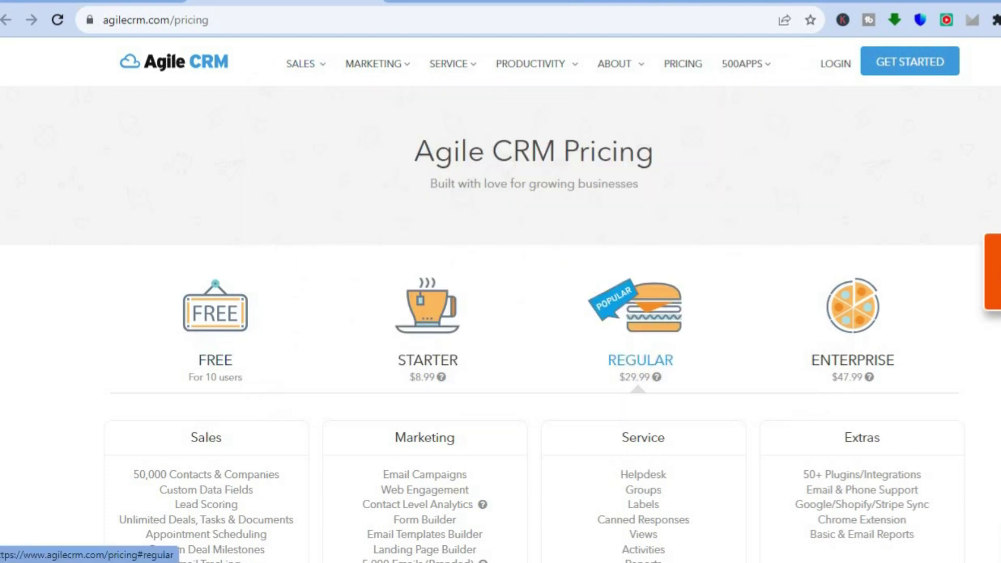
scroll(491, 344, down, 1)
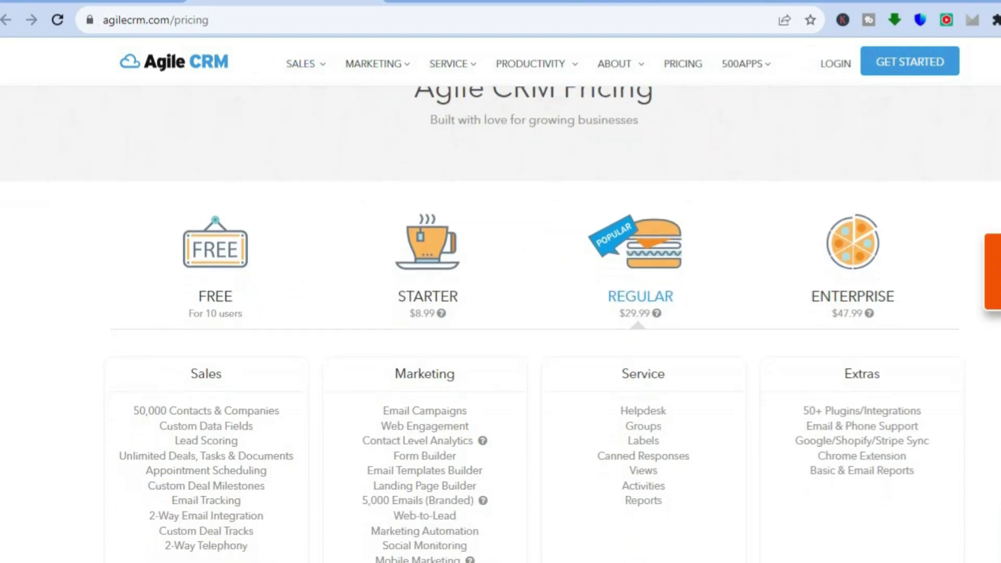
scroll(501, 324, down, 2)
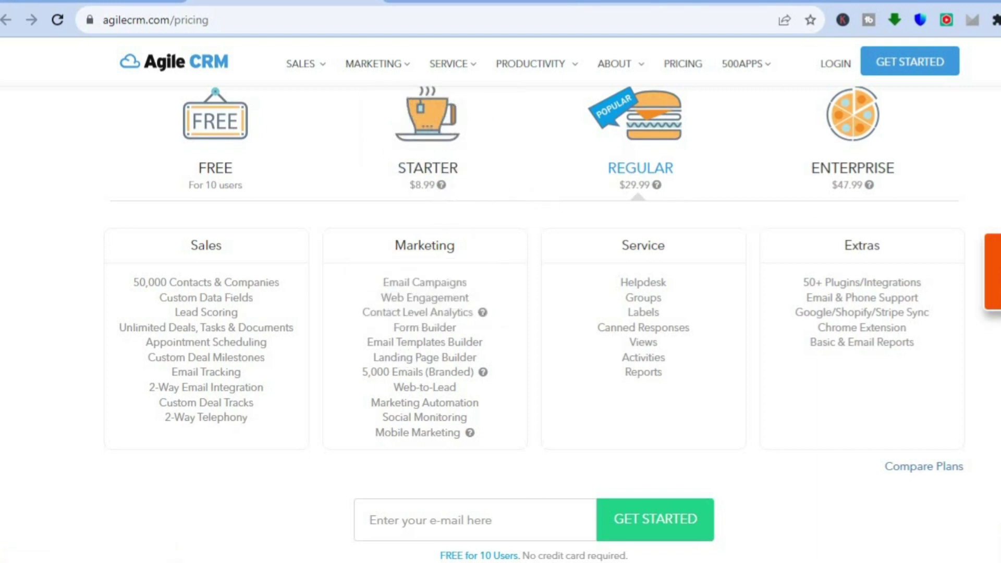
scroll(538, 324, down, 12)
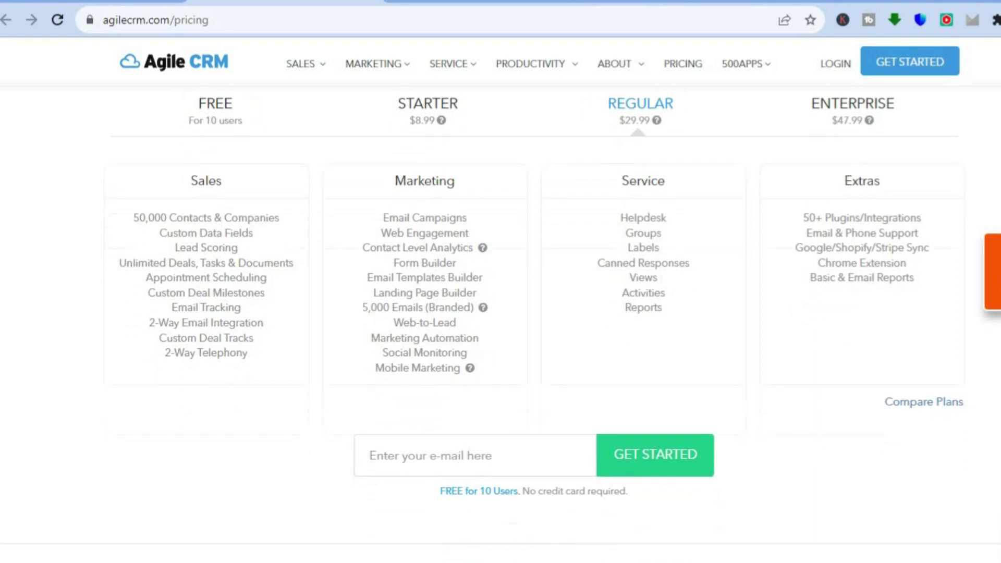
scroll(527, 319, down, 2)
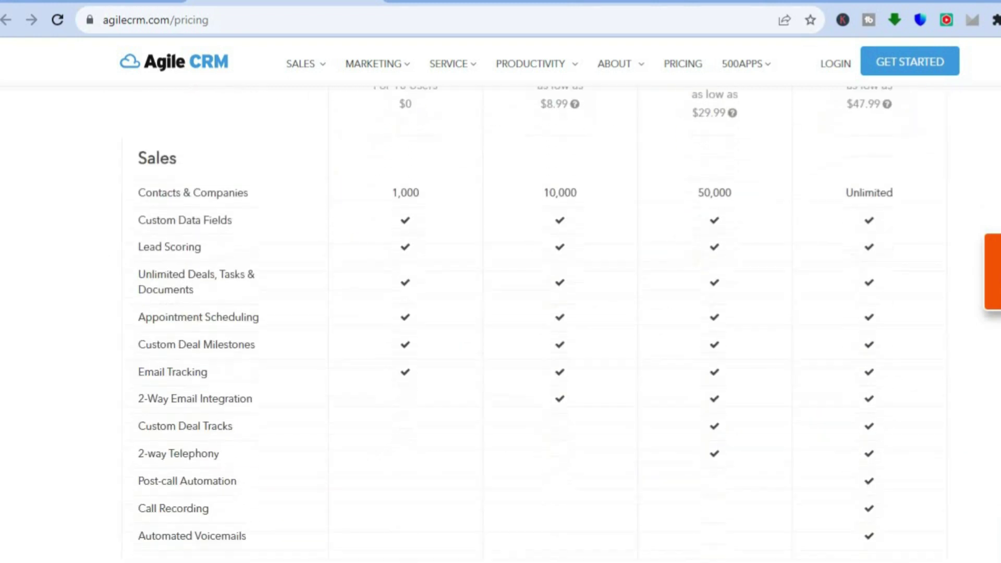
scroll(527, 324, up, 1)
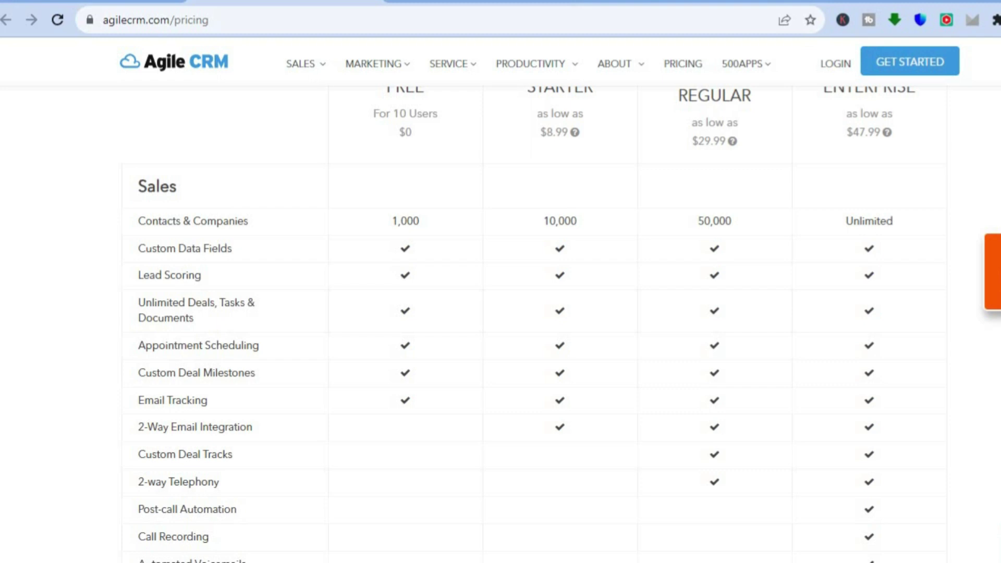
scroll(527, 324, down, 3)
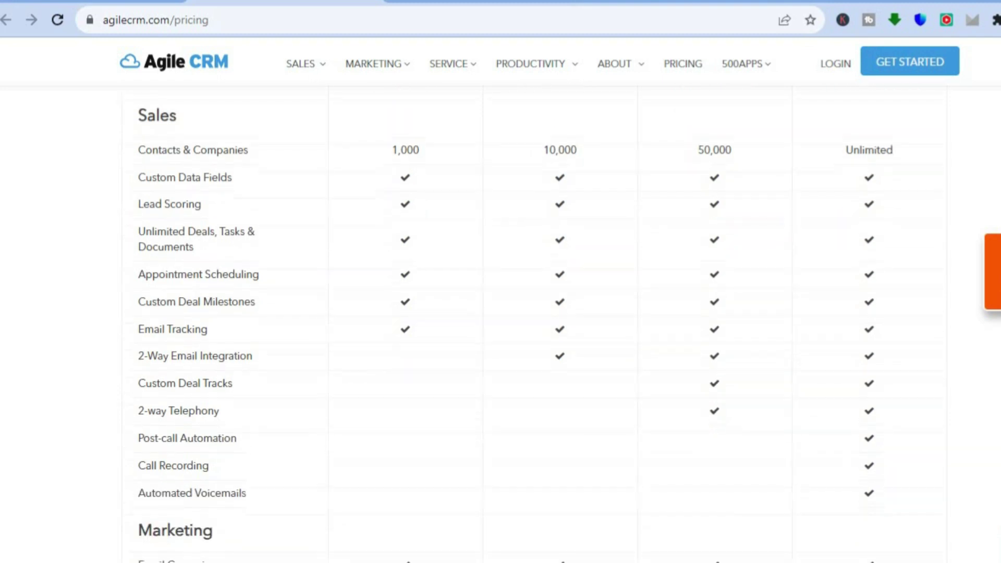
scroll(527, 323, down, 7)
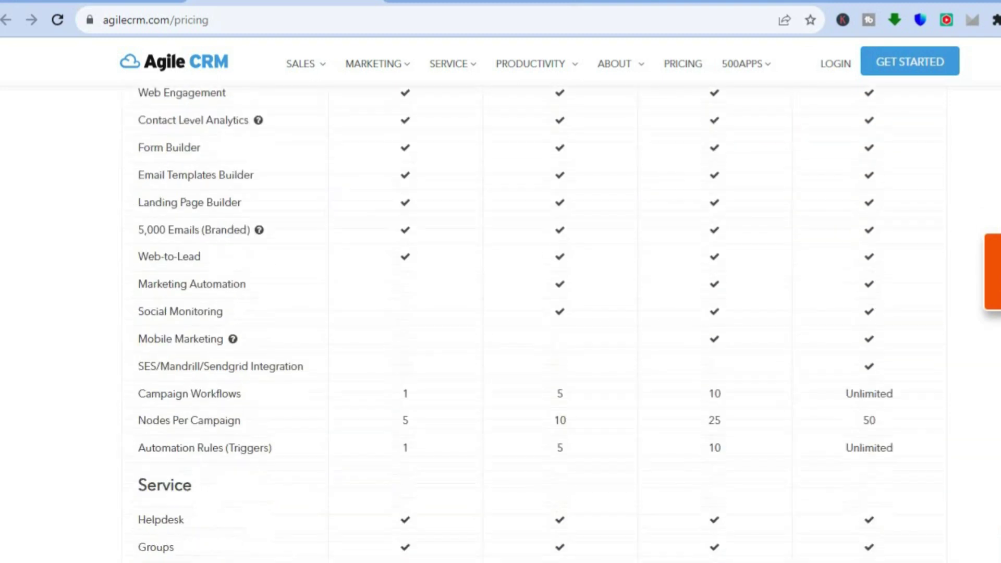
scroll(577, 177, up, 15)
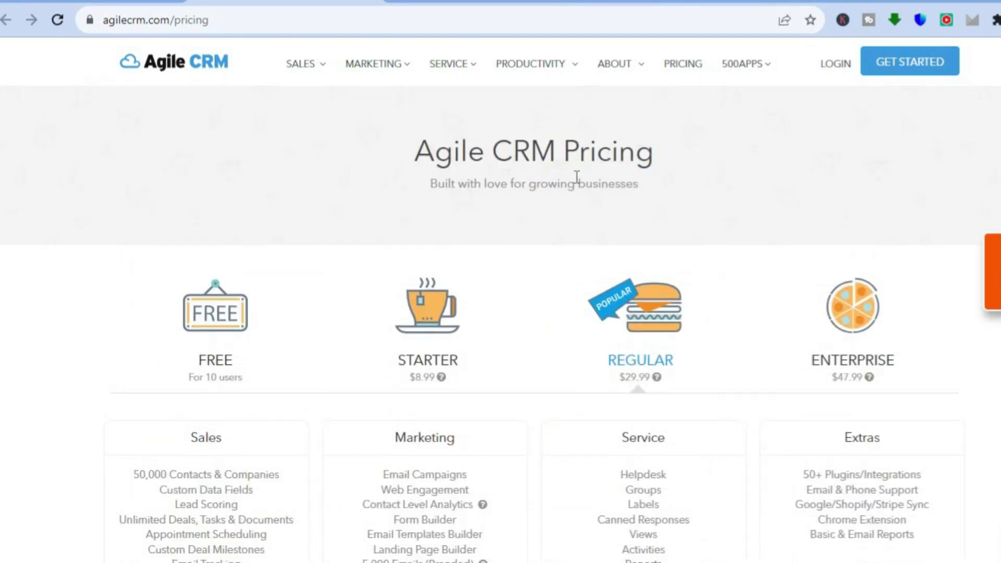
- Switch to the CRM account dashboard and review the contact import options for CSV, Salesforce and other sources
click(485, 2)
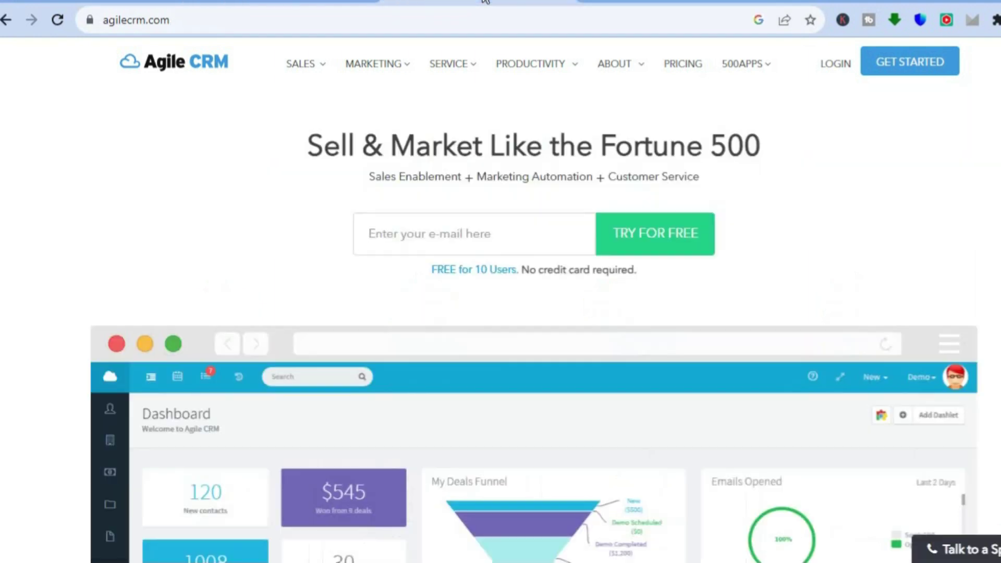
click(78, 2)
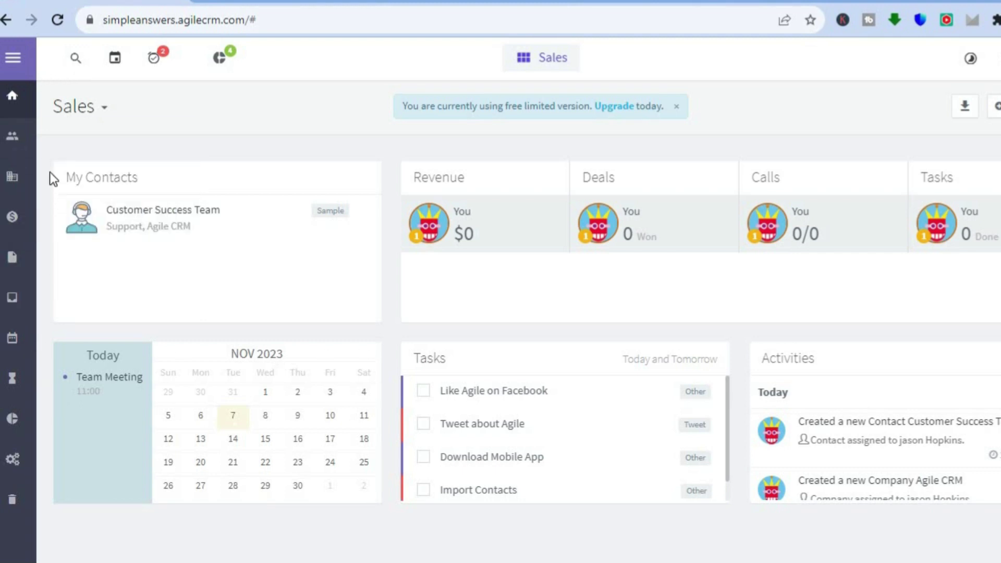
click(12, 141)
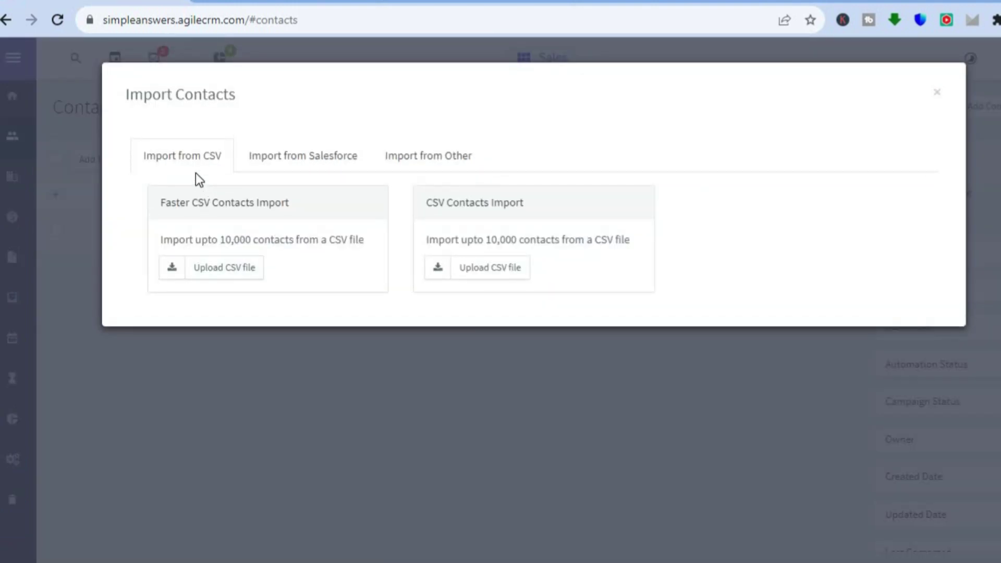
click(290, 163)
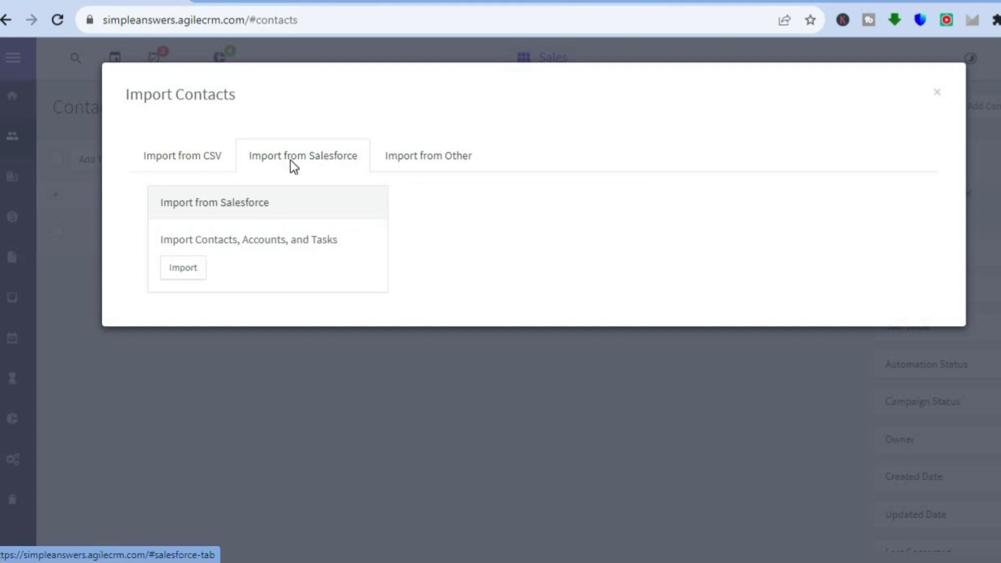
click(447, 162)
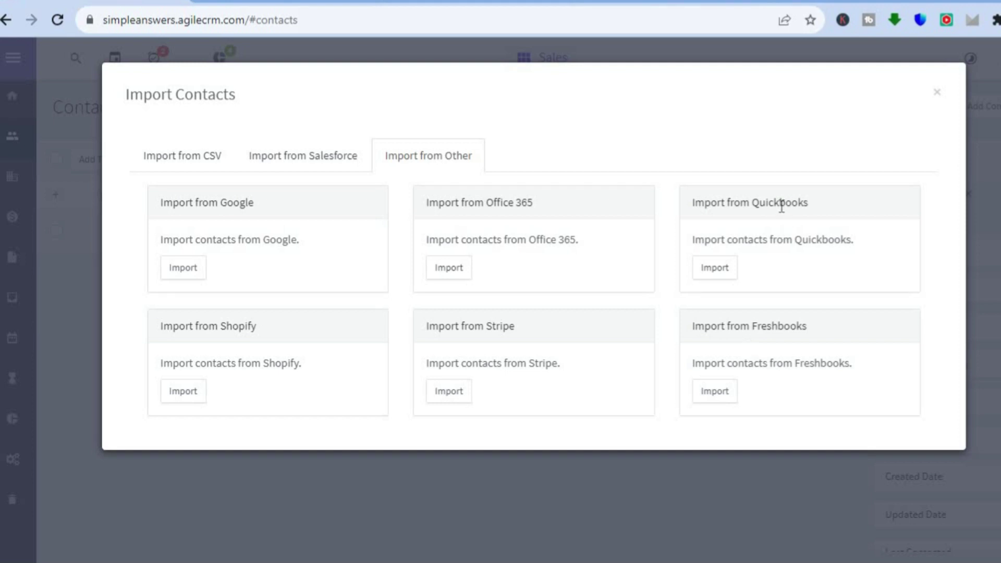
click(938, 93)
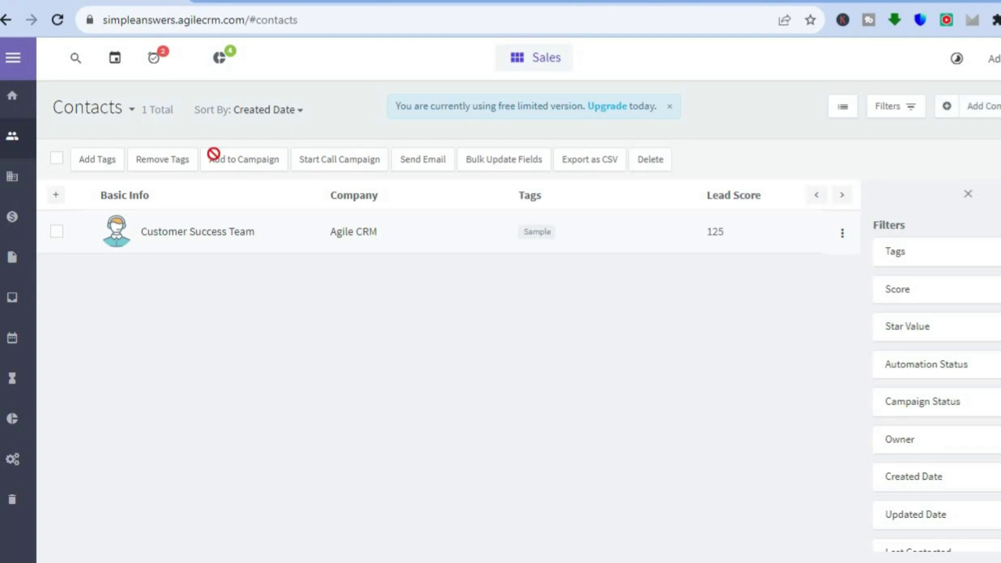
- Go to the Companies list and view the new company form, closing it without saving
click(12, 177)
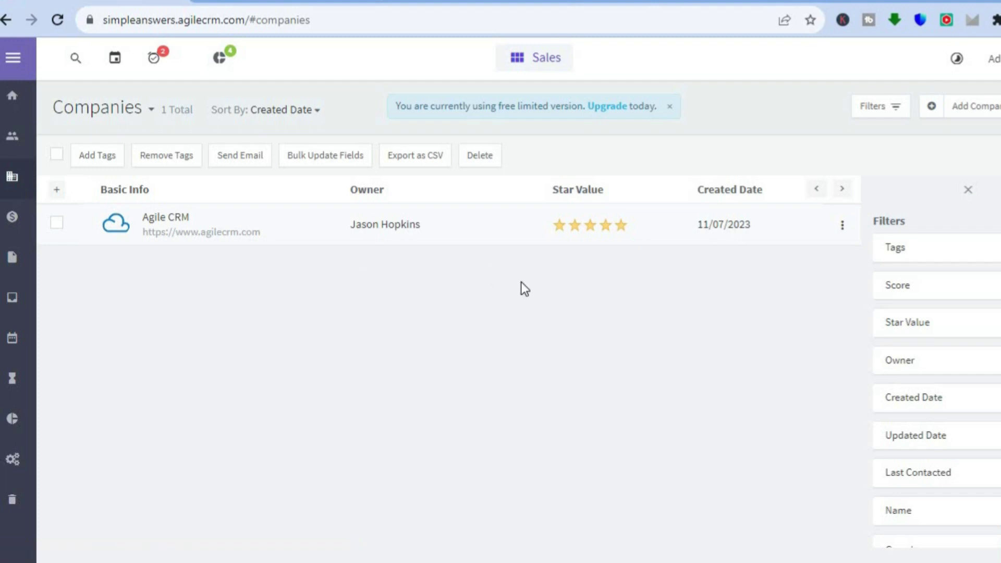
click(943, 110)
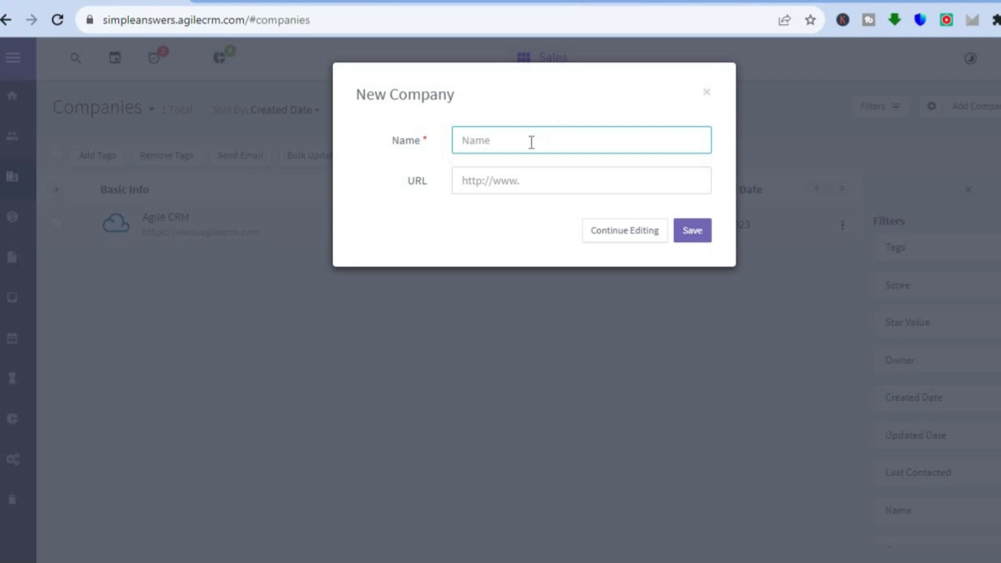
click(707, 93)
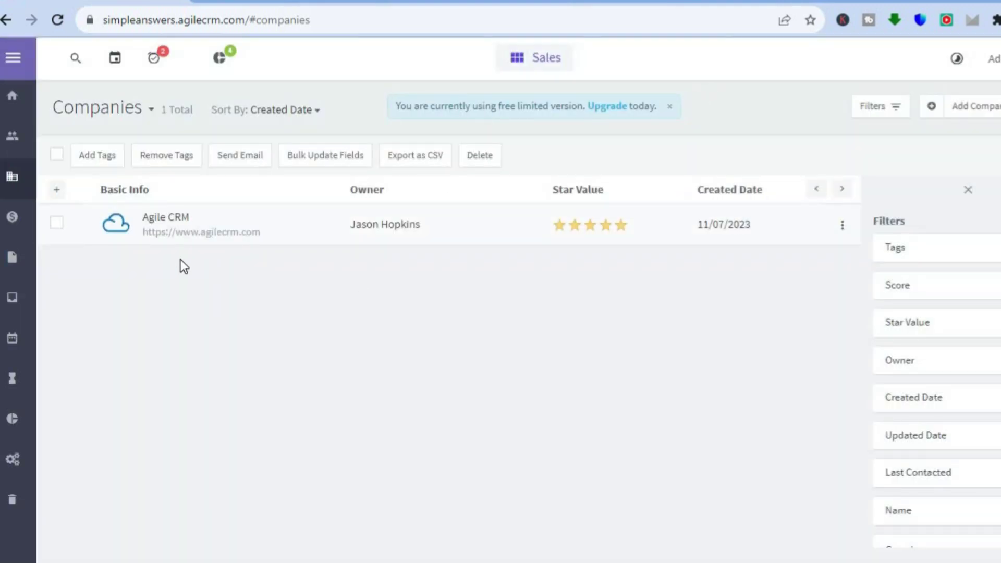
- Go to Deals and inspect the fields of the new deal form, closing it without saving
click(21, 226)
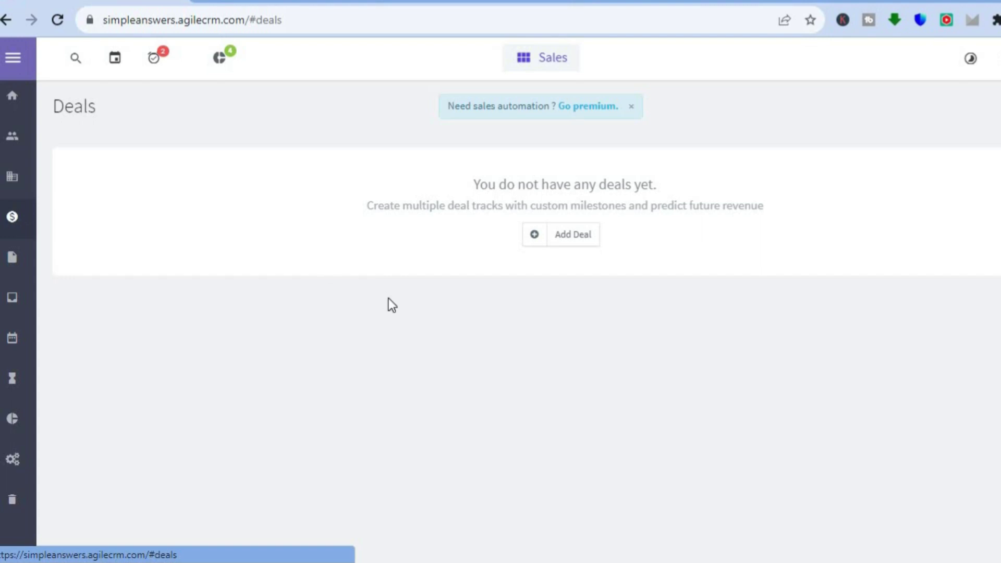
click(542, 240)
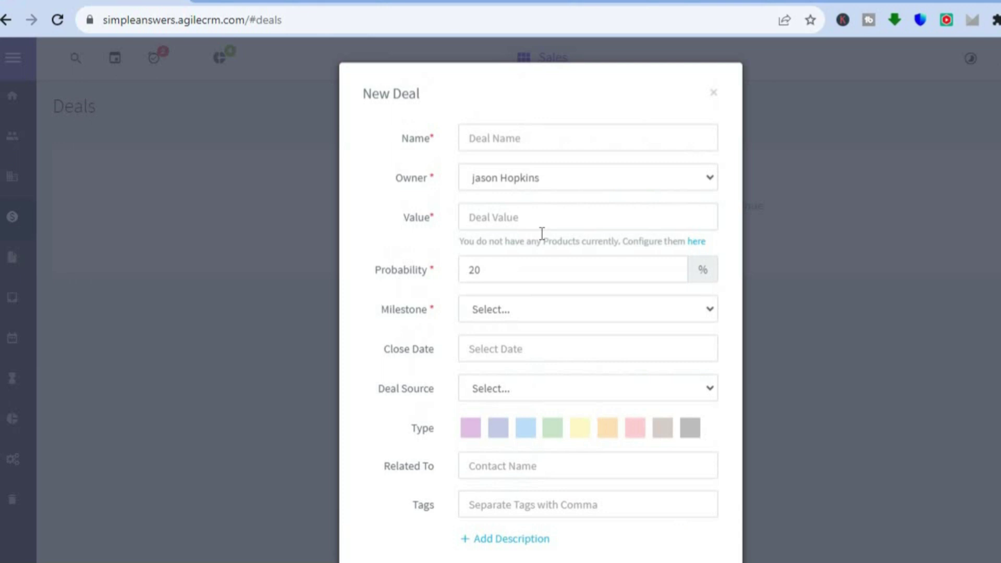
click(561, 139)
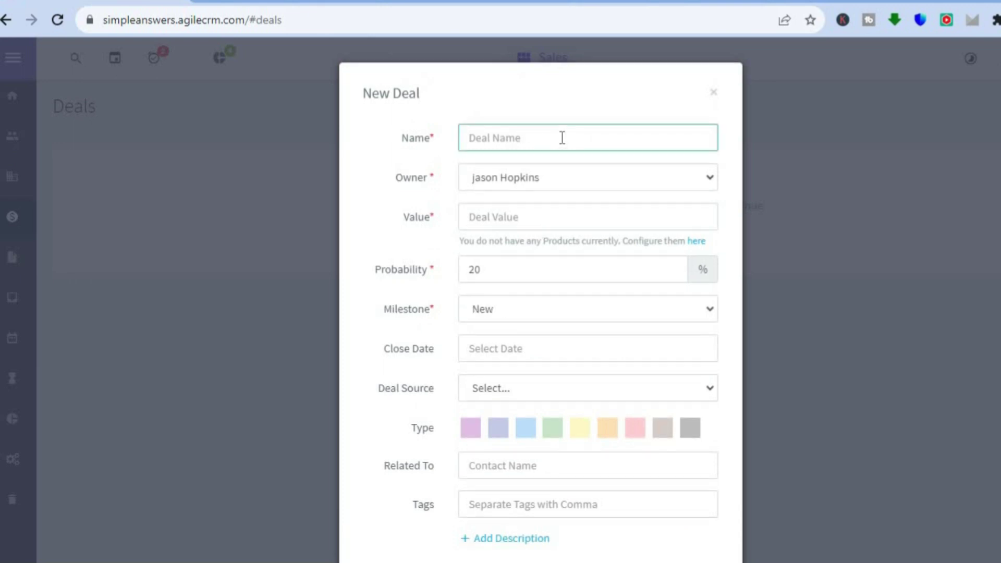
click(486, 216)
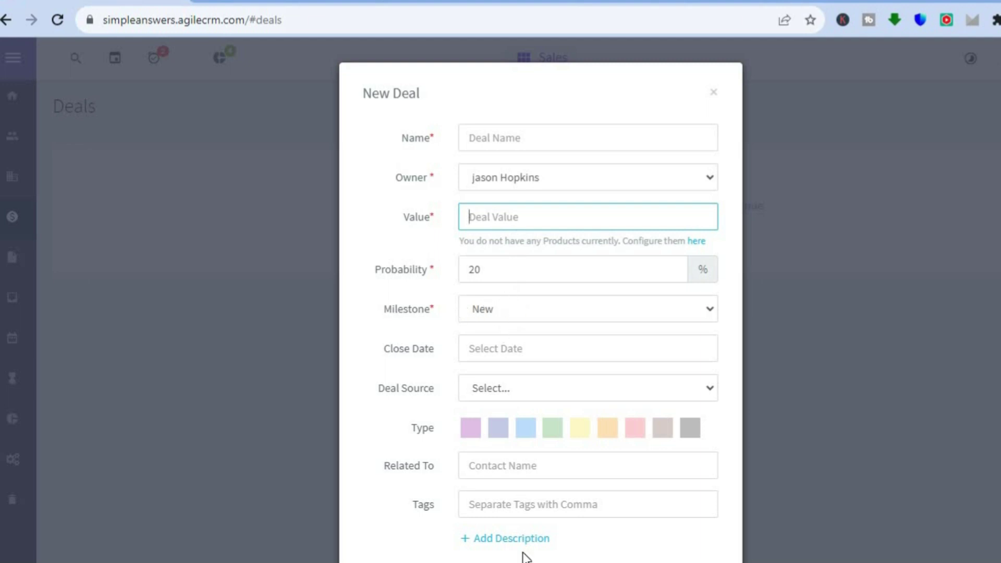
click(713, 90)
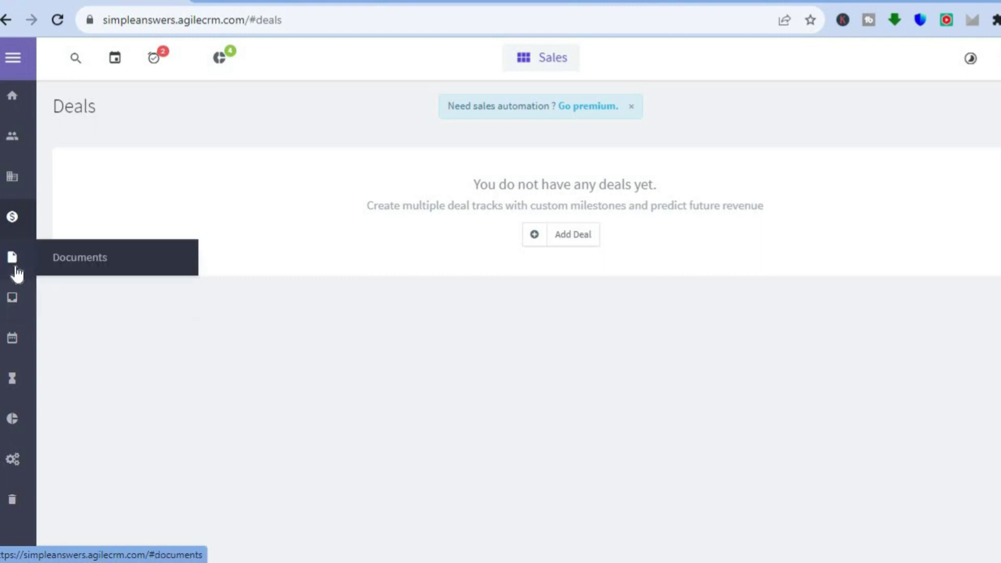
- View the Online Calendar scheduling preferences, dismissing the welcome message
click(13, 343)
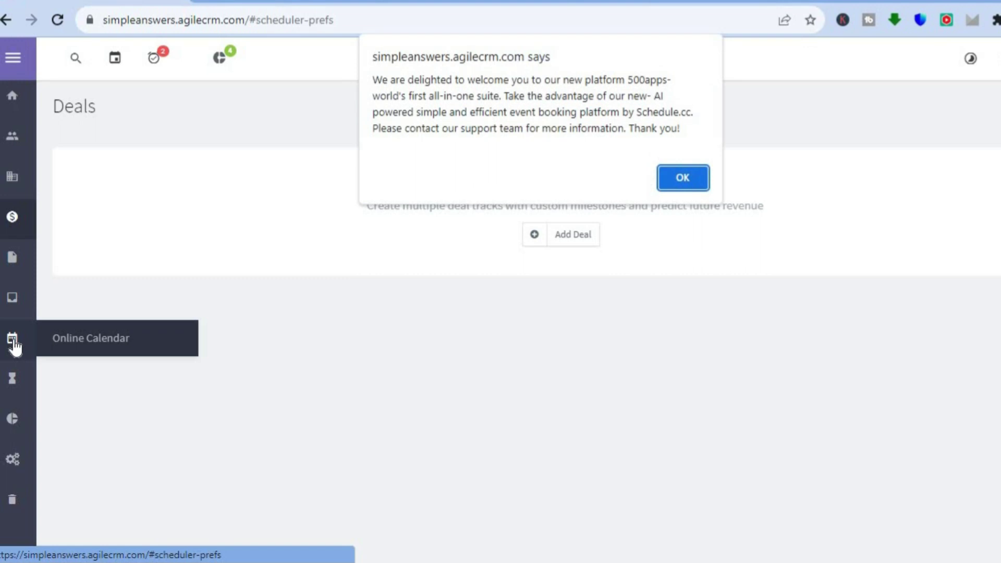
click(684, 177)
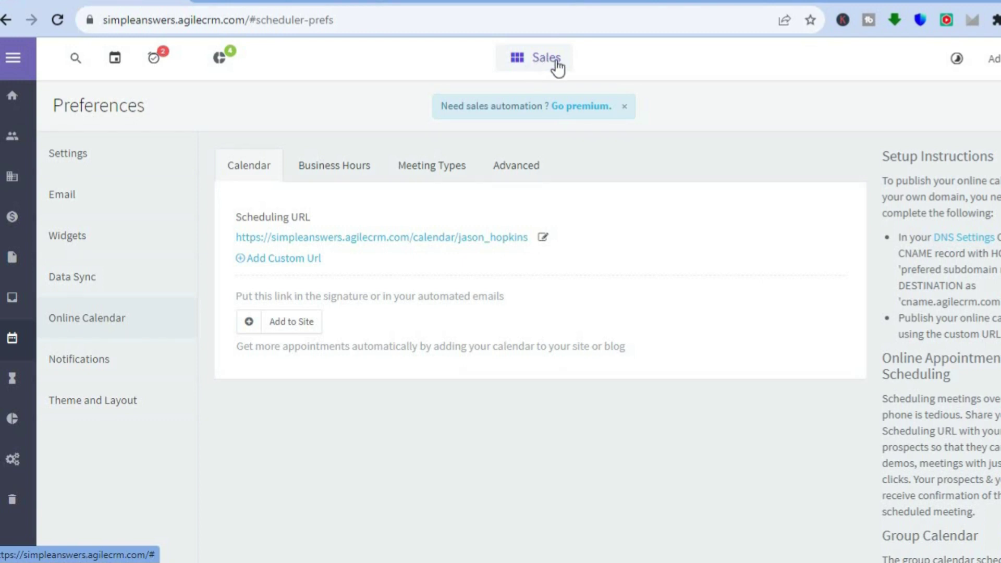
- Switch to the Marketing workspace and open the email template picker, dismissing the welcome message
click(538, 62)
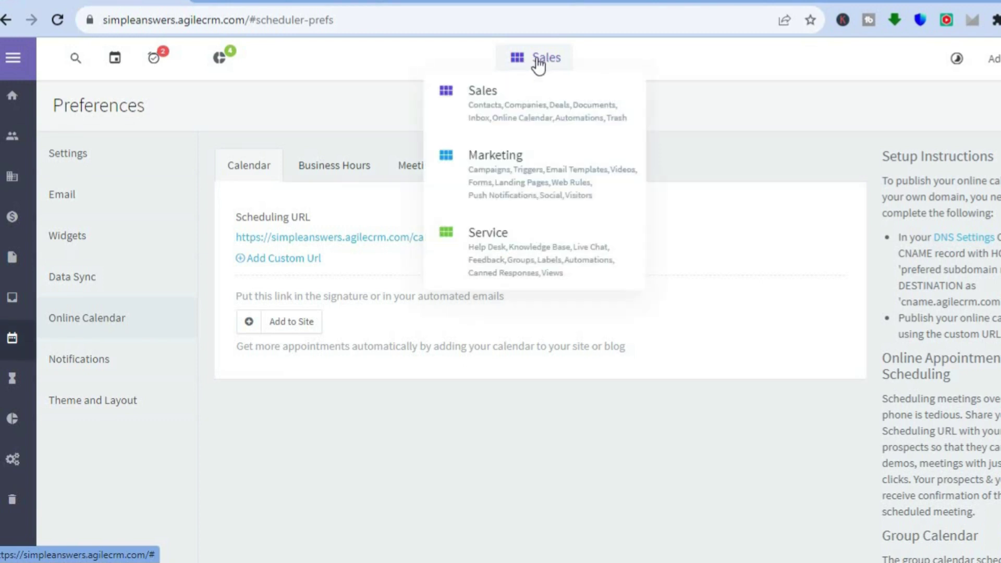
click(513, 180)
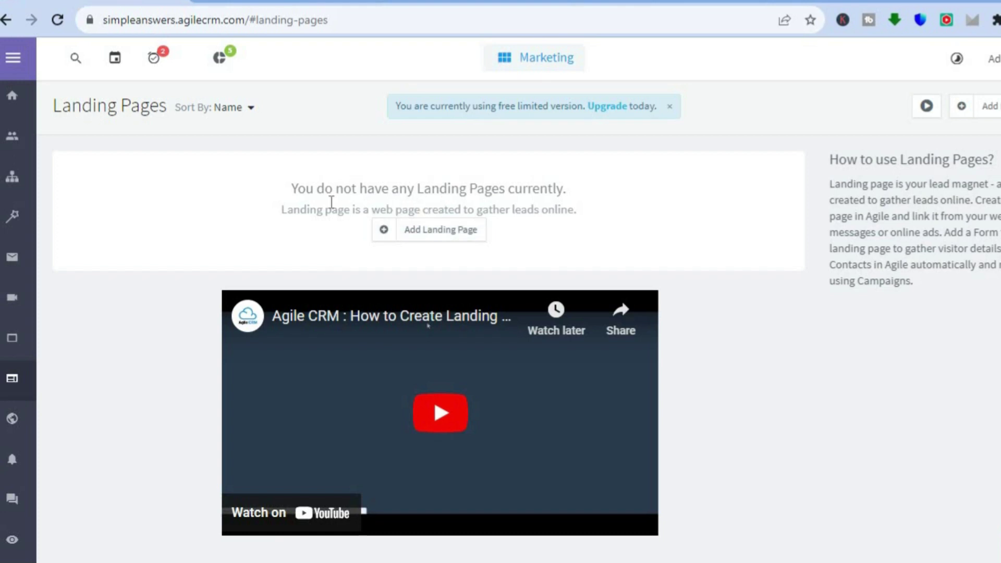
click(23, 264)
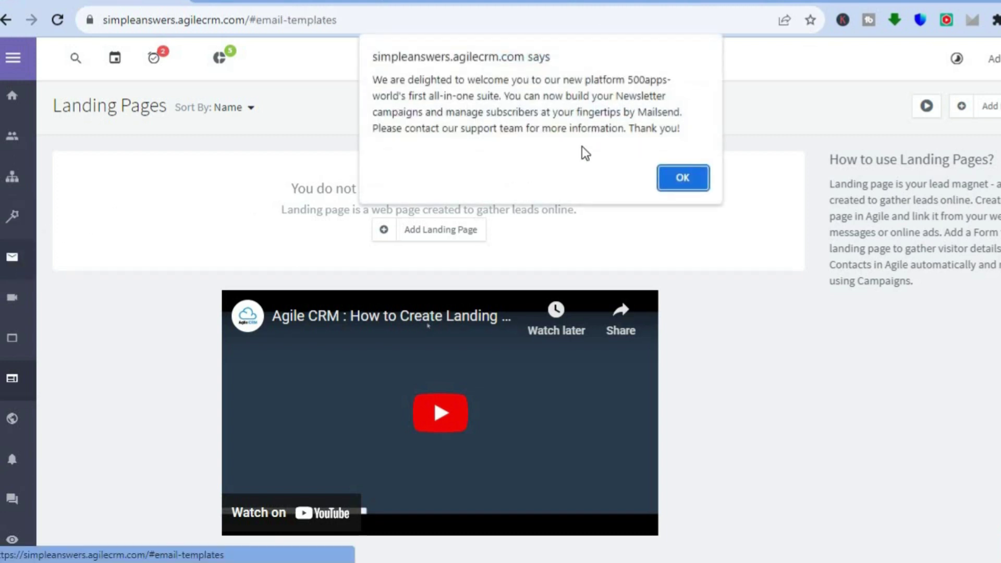
click(687, 177)
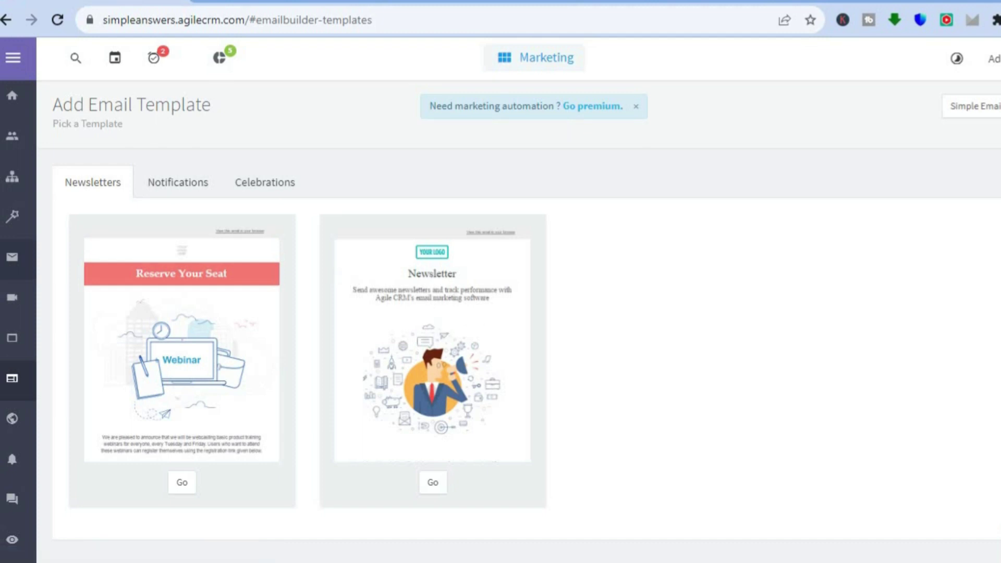
- Look through the Newsletters, Celebrations and Notifications categories of email templates
scroll(763, 383, down, 1)
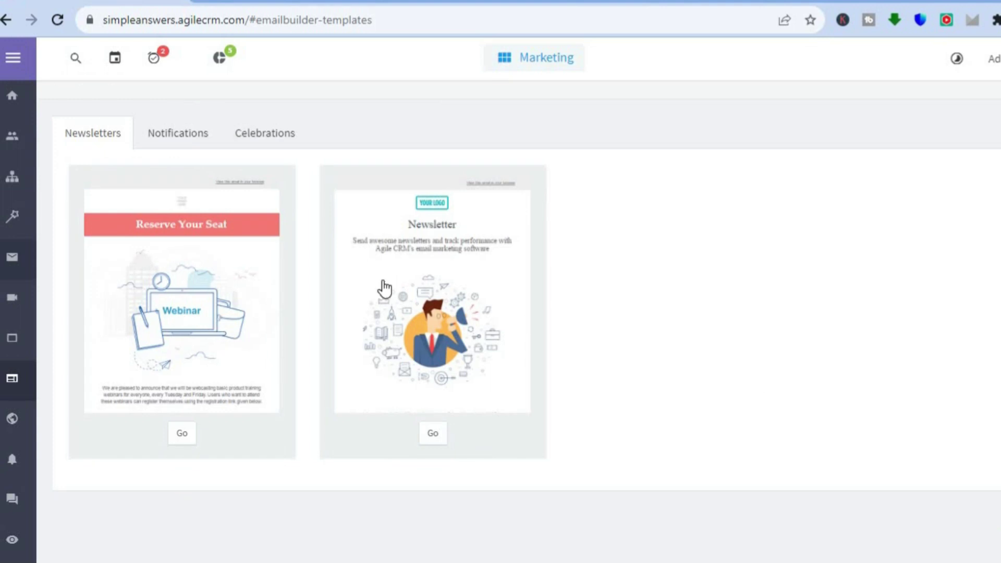
click(263, 125)
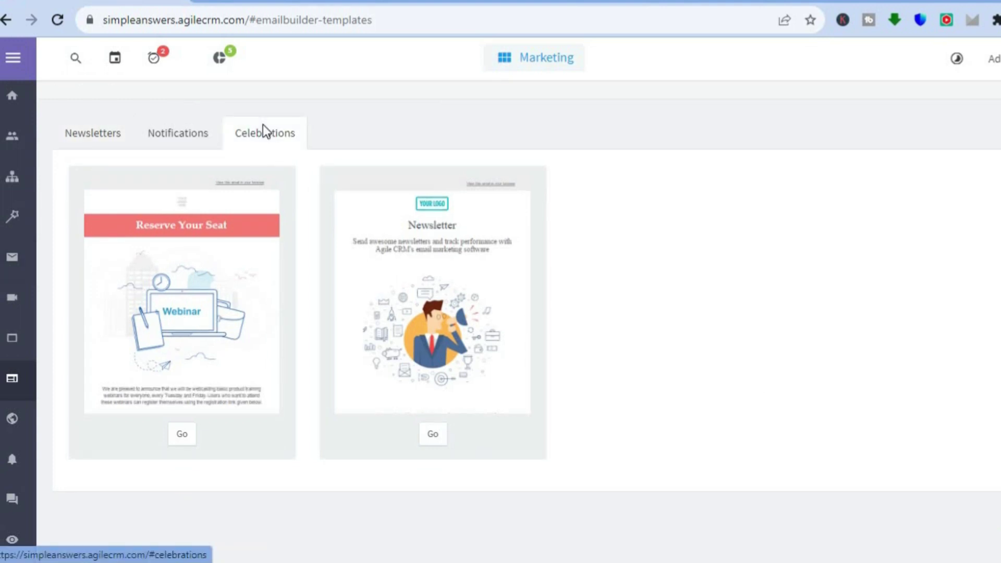
click(195, 144)
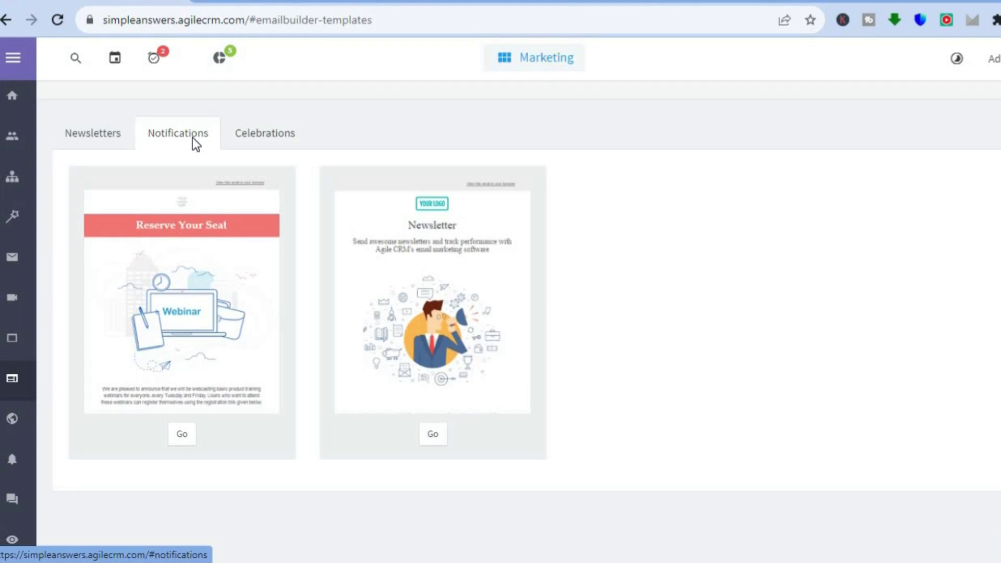
- Open the Reserve Your Seat webinar template in the email builder and look over its layout
click(183, 327)
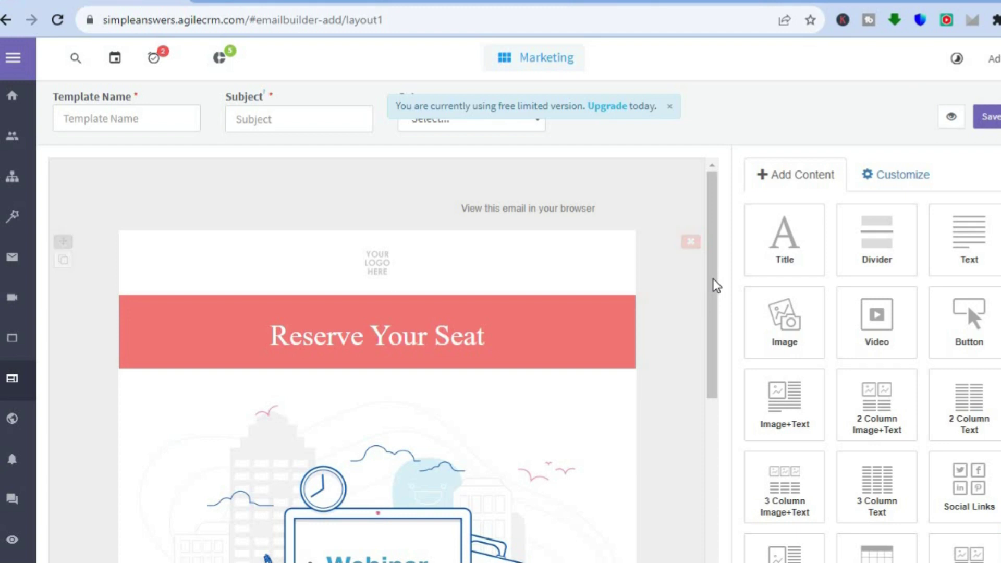
drag(714, 285, 707, 388)
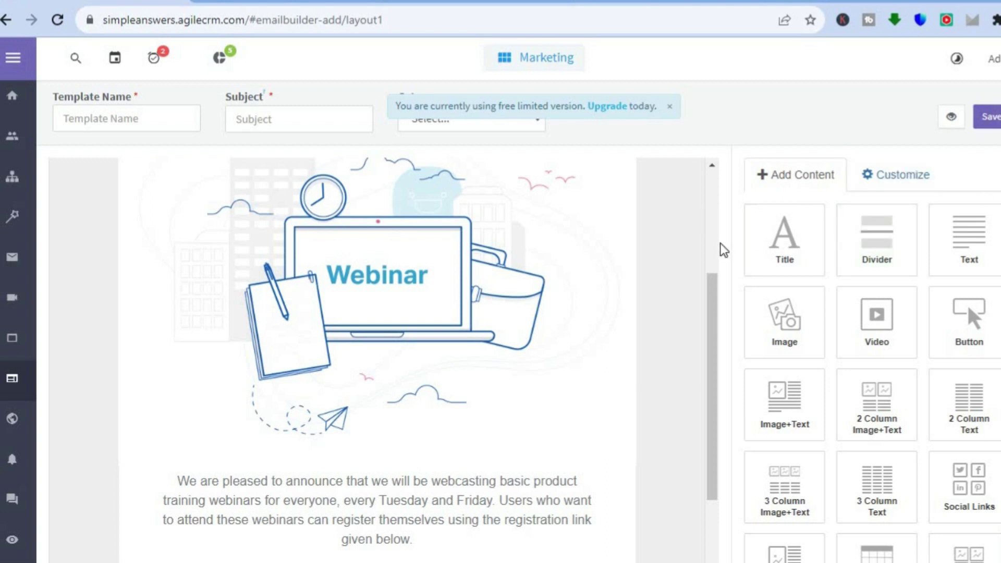
drag(709, 290, 715, 190)
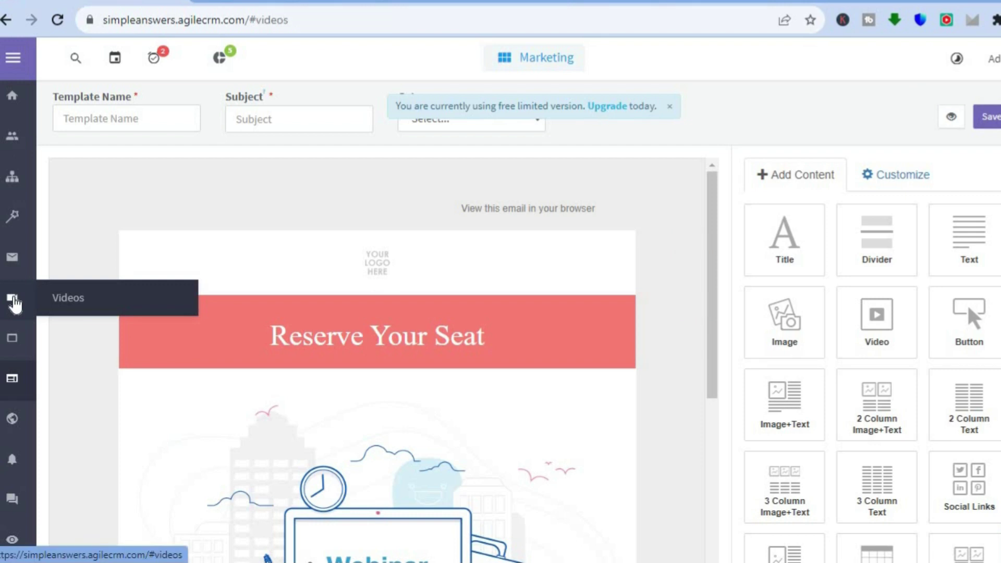
- View the Videos page, and go to Forms to look at the Bootstrap form templates, dismissing the welcome message
click(14, 303)
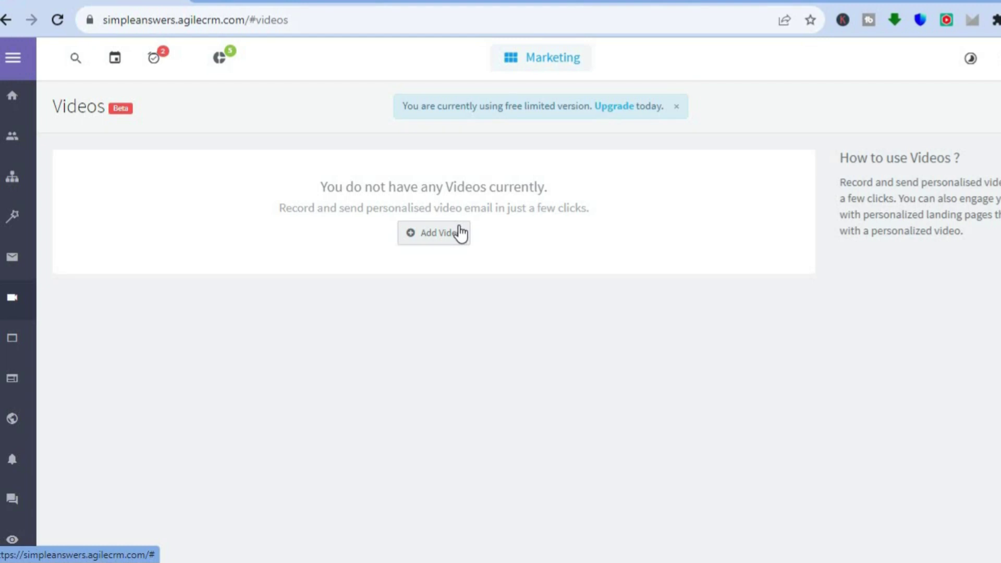
click(14, 340)
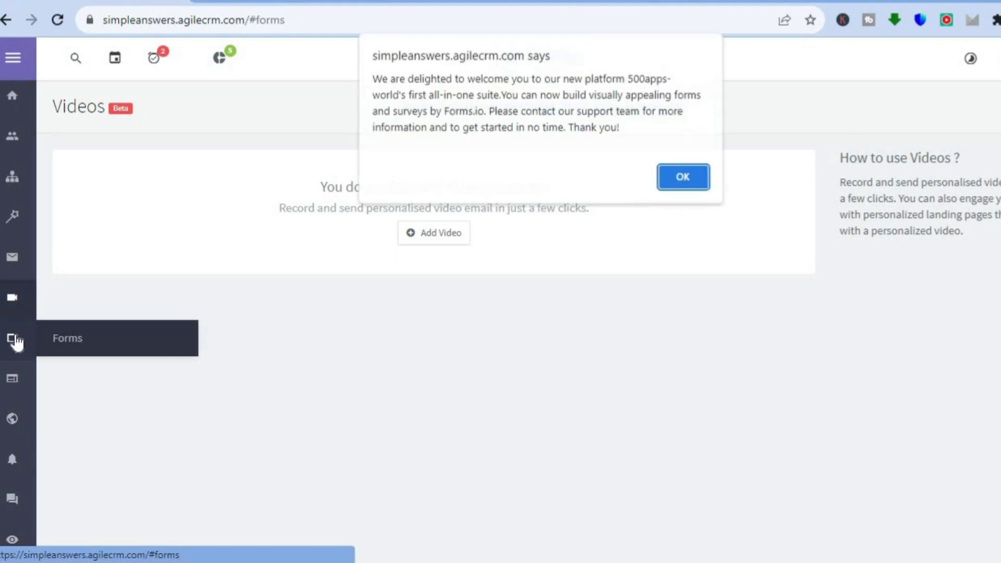
click(692, 178)
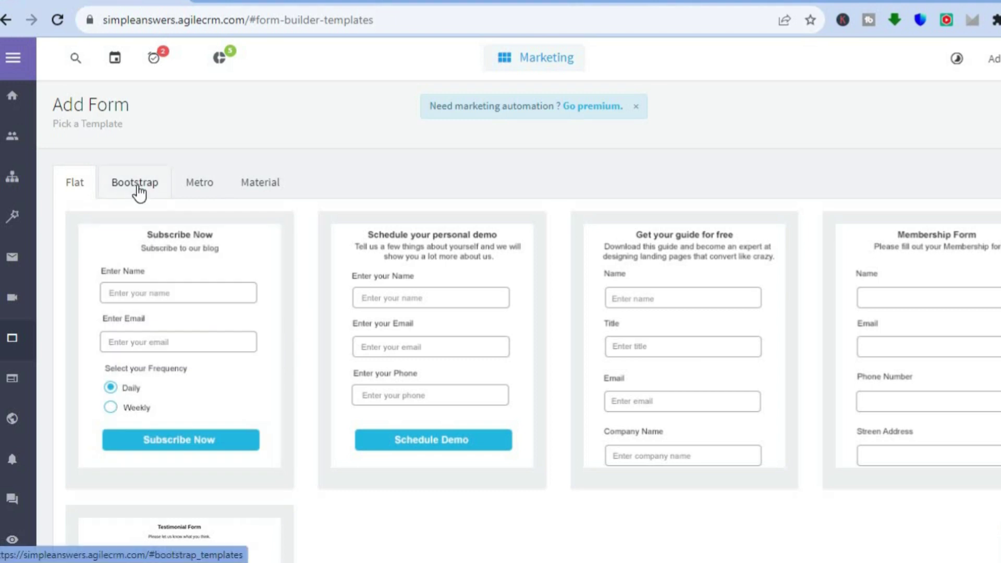
click(140, 192)
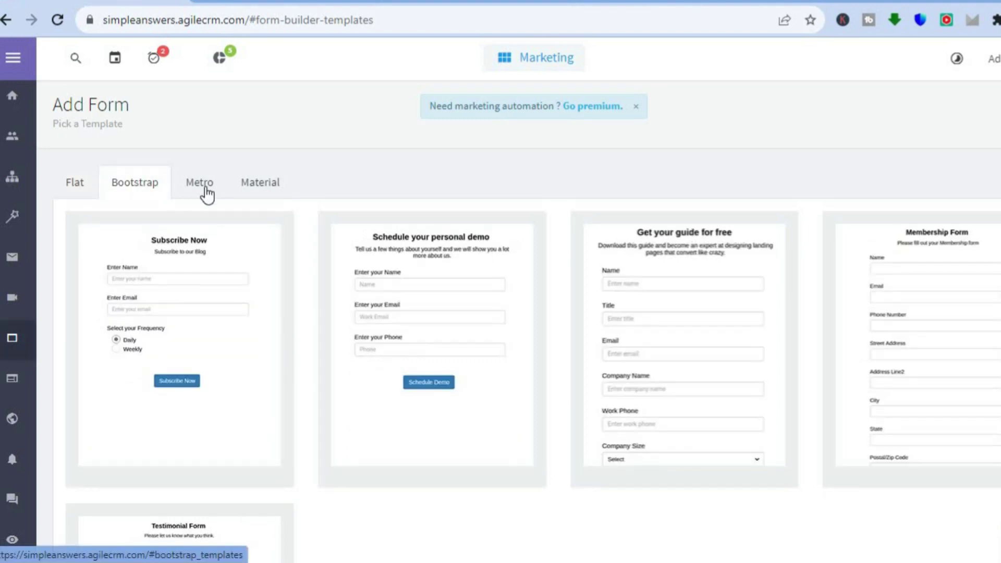
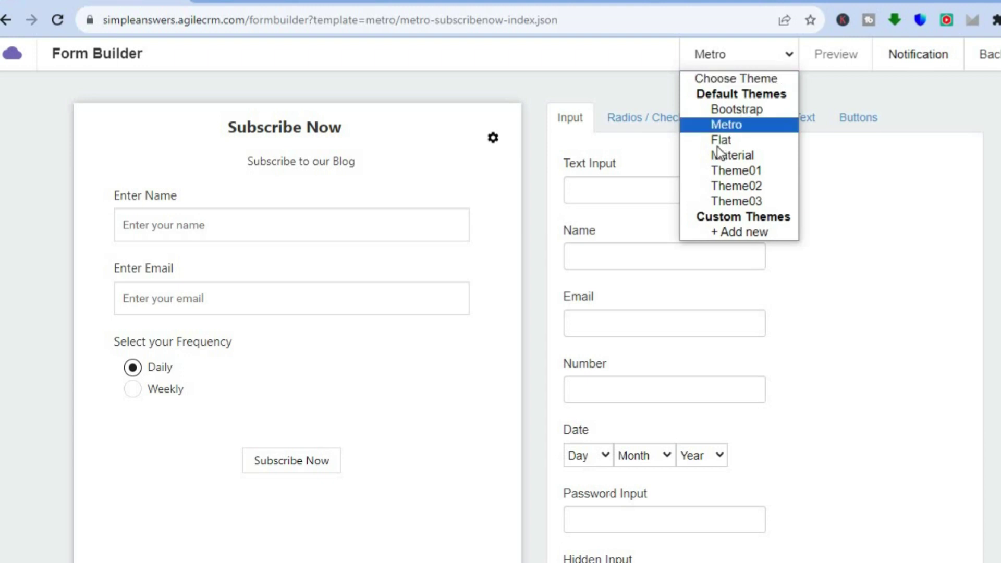
- Review the Buttons and Text blocks for the Metro Subscribe Now form, and save the form, dismissing its sharing options
click(888, 180)
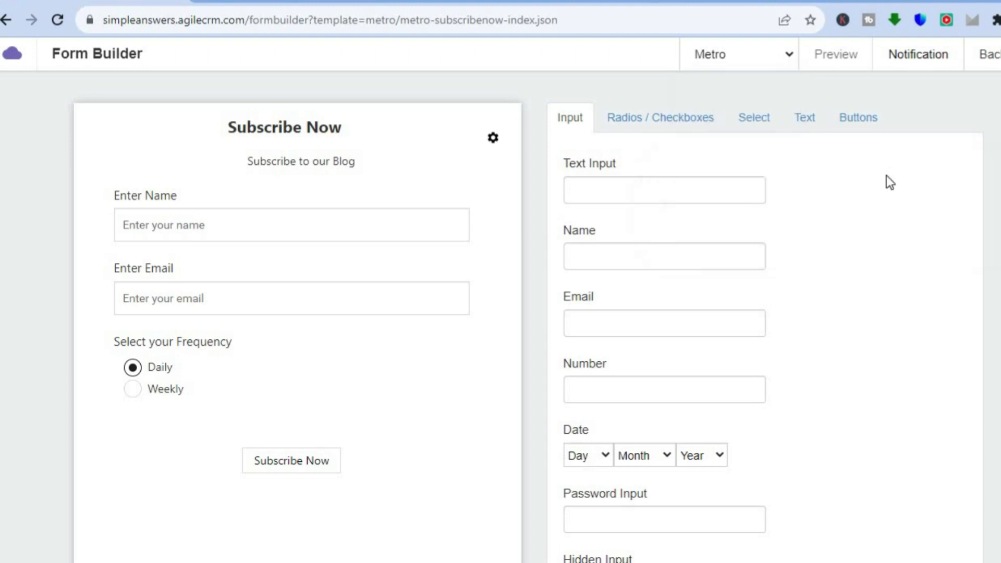
click(853, 120)
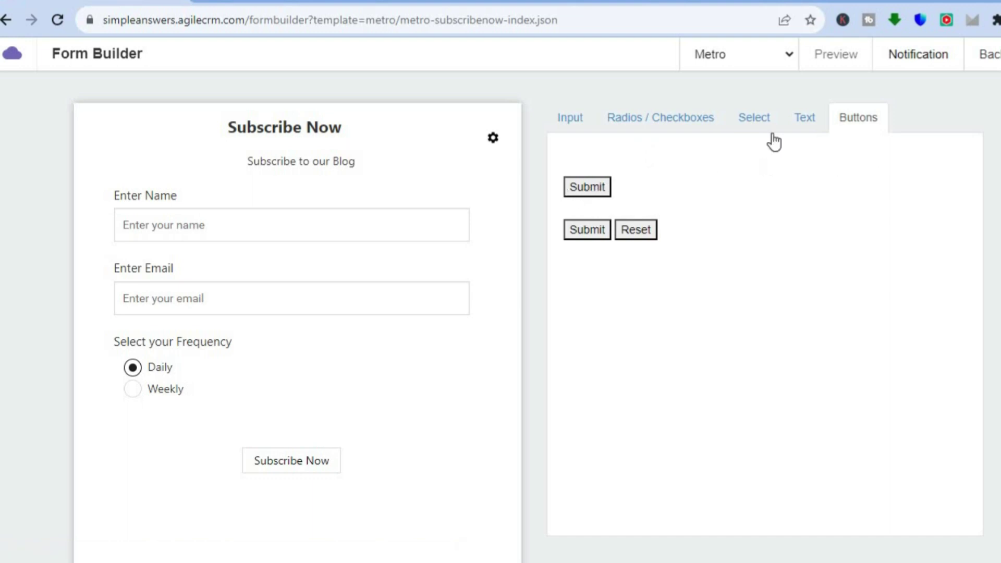
click(818, 112)
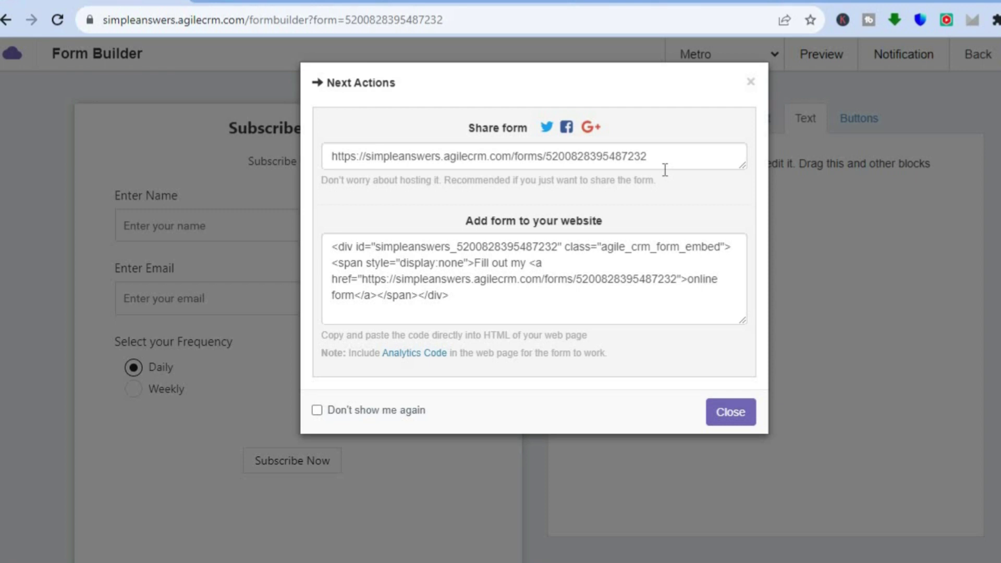
click(751, 83)
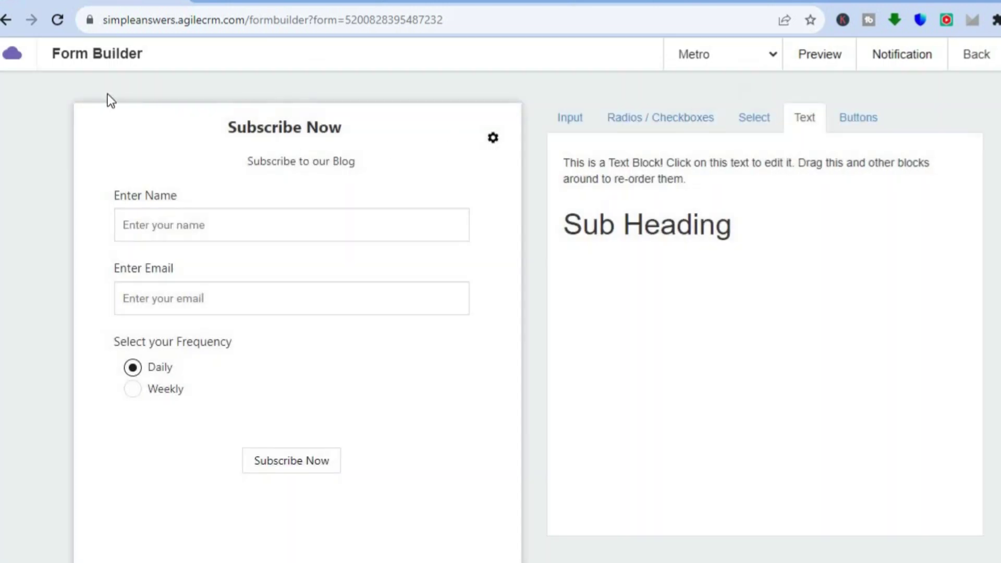
- Leave the form builder and switch to the Service workspace to view its Knowledge Base and Live Chat pages
click(18, 64)
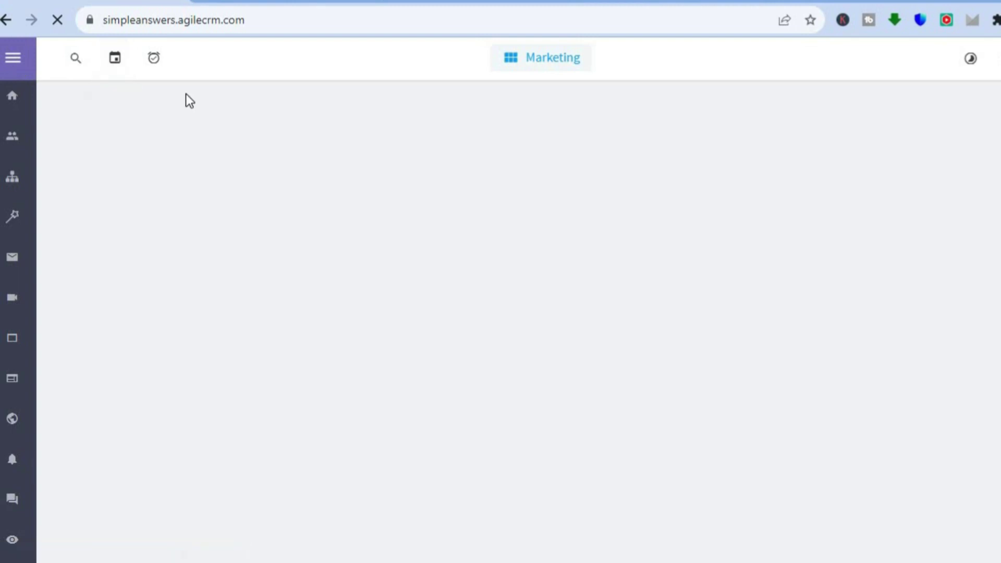
click(546, 60)
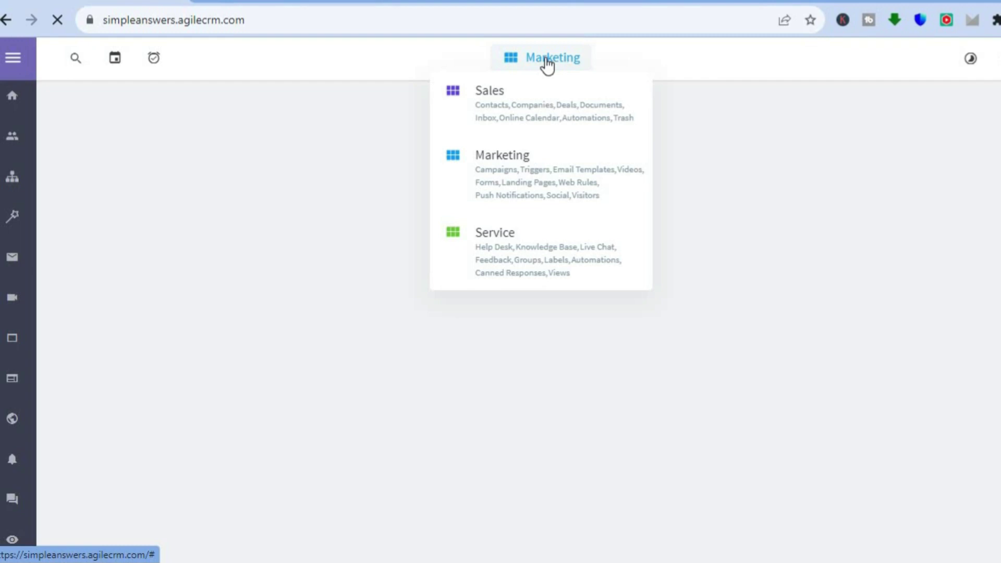
click(507, 248)
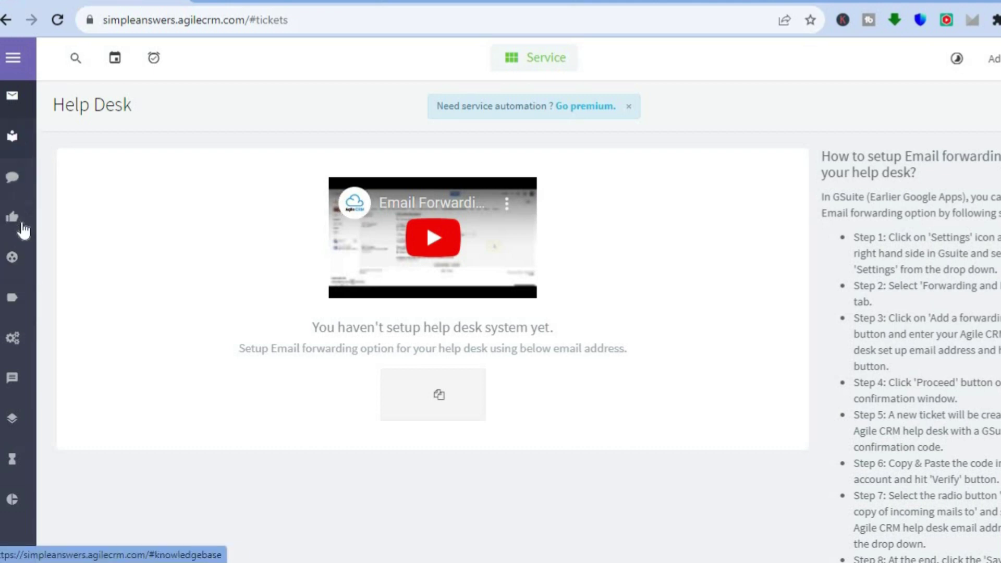
click(12, 137)
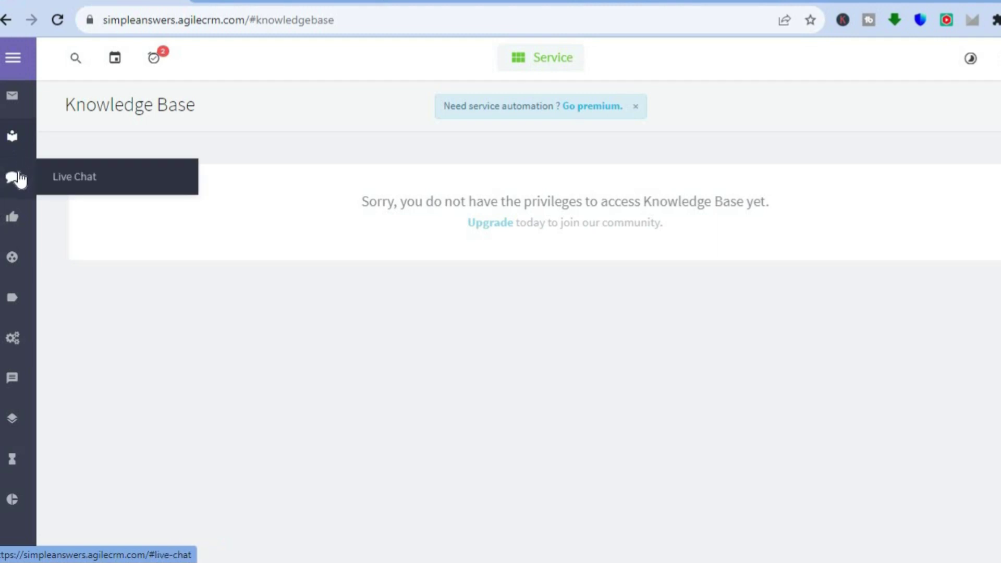
click(19, 180)
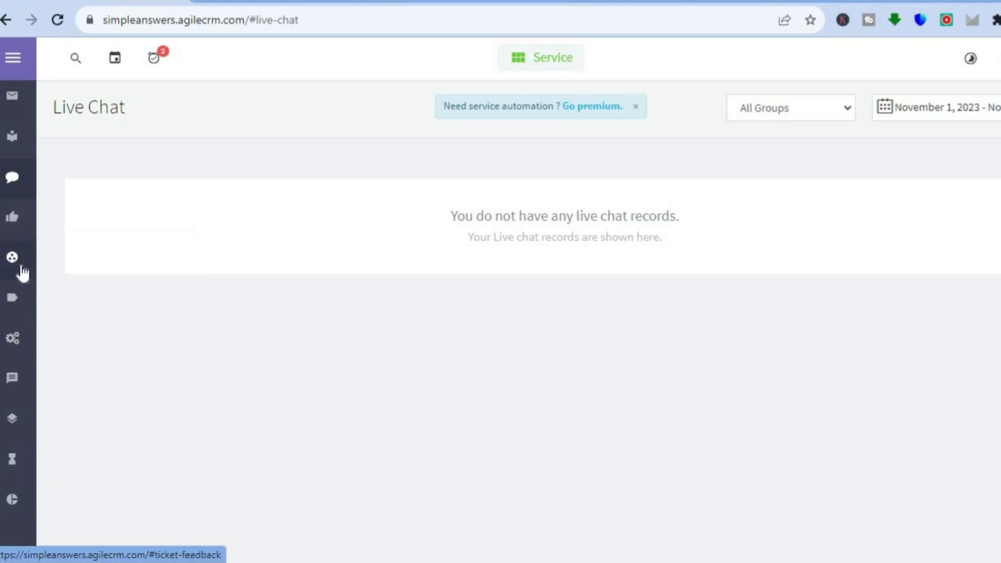
- Go to the Service automations and open a new automation for Note Added by Customer
click(20, 339)
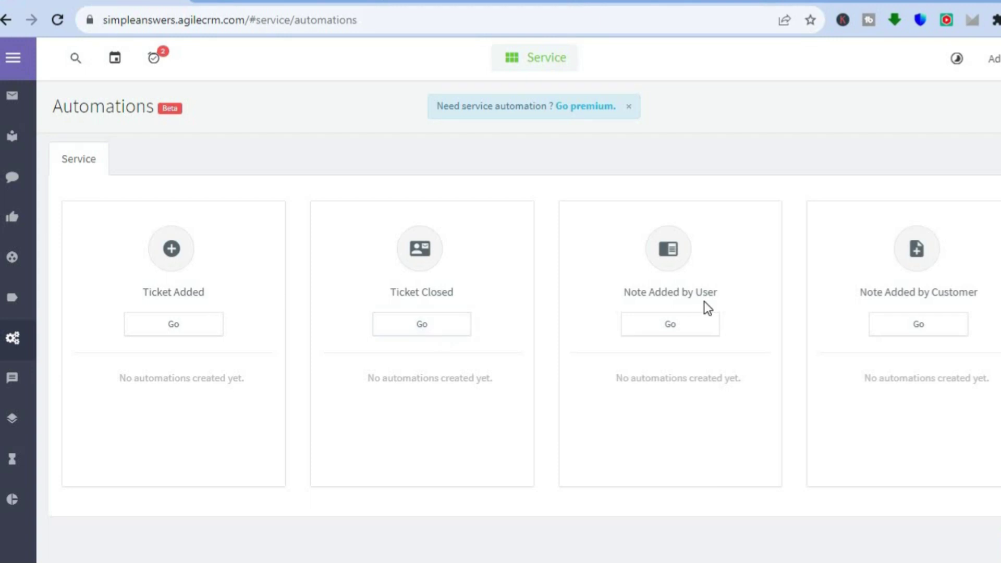
click(881, 314)
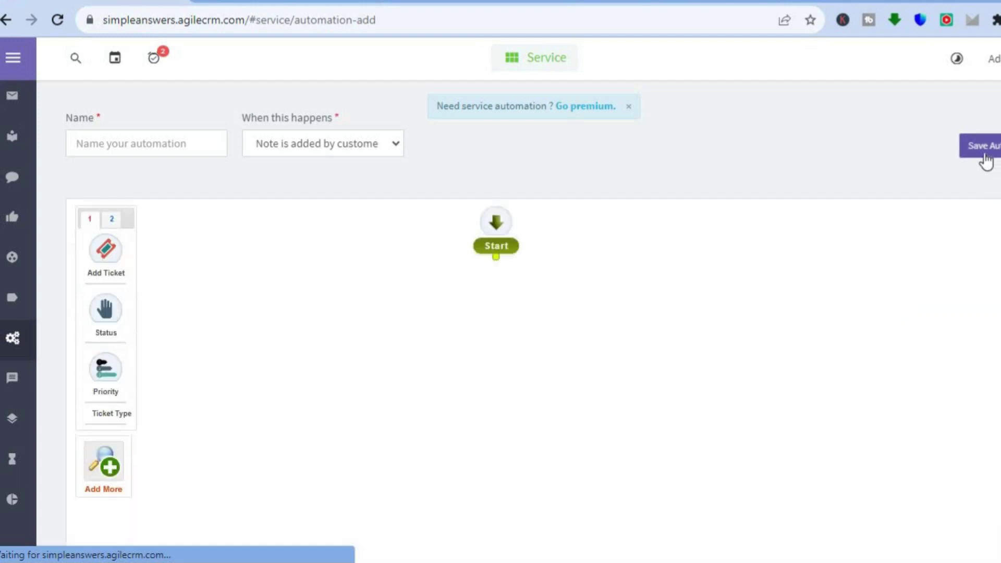
- Add a Priority node set to Low to the automation canvas and dismiss the node connection guide
mouse_move(490, 260)
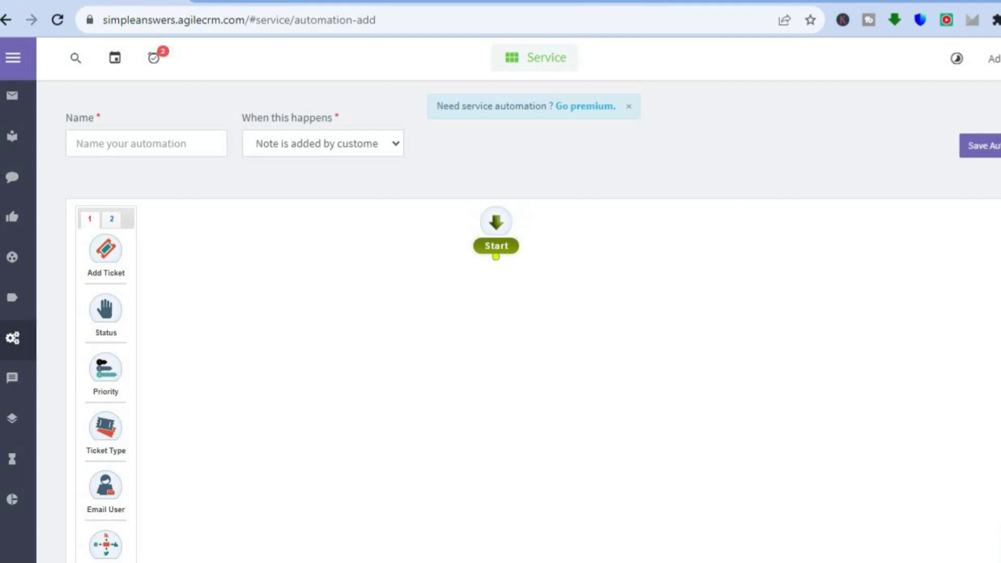
scroll(568, 241, down, 2)
mouse_move(496, 168)
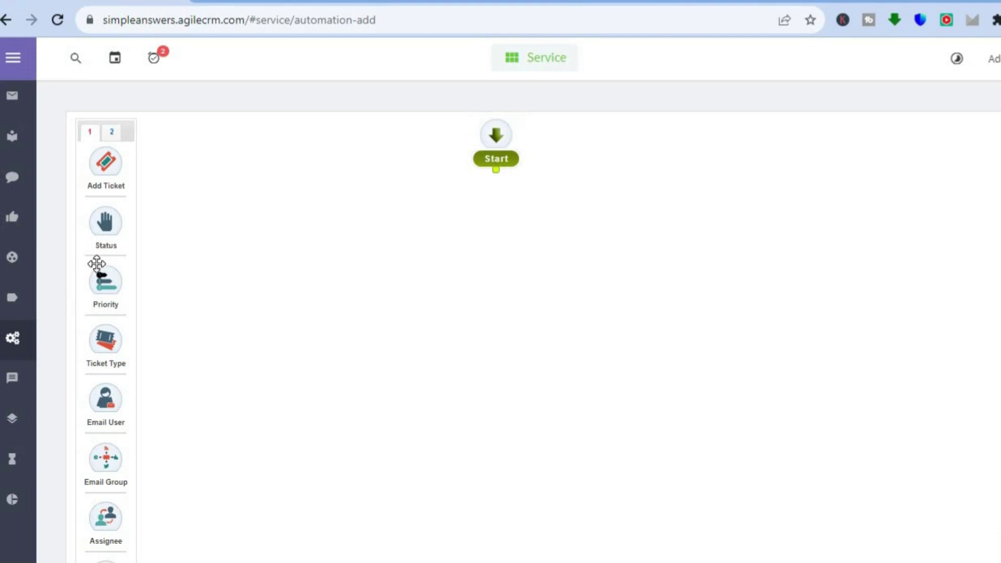
drag(104, 282, 502, 178)
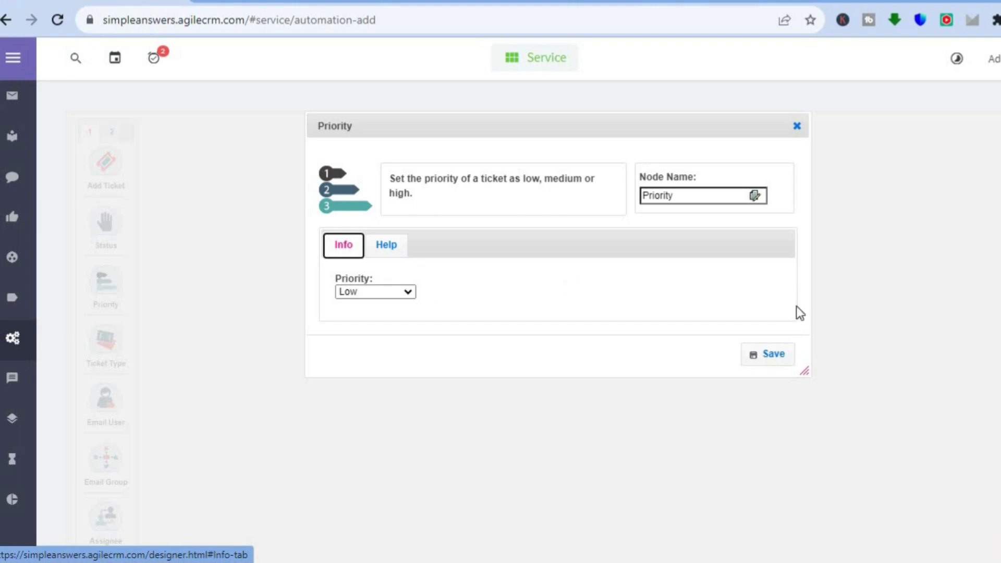
click(778, 355)
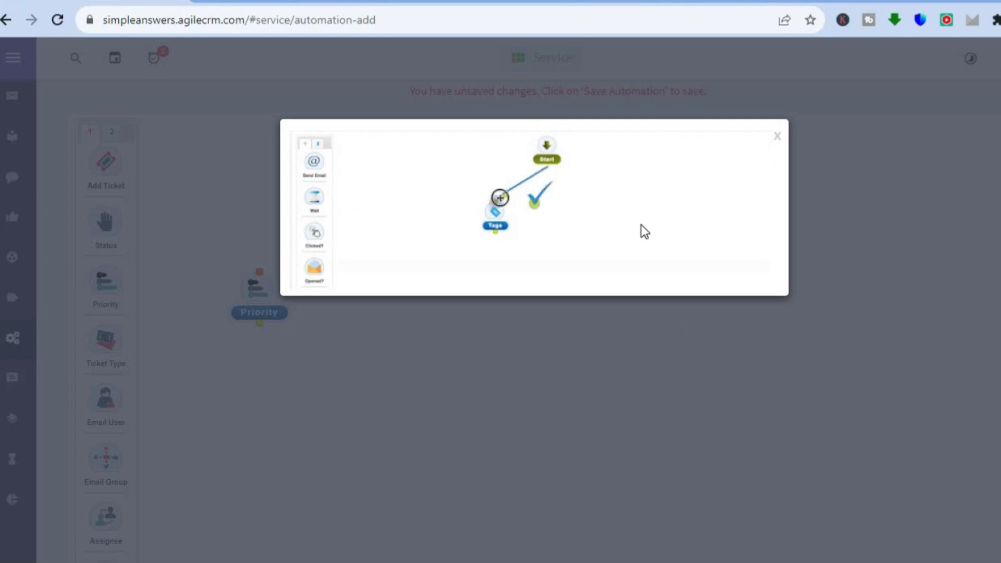
click(777, 136)
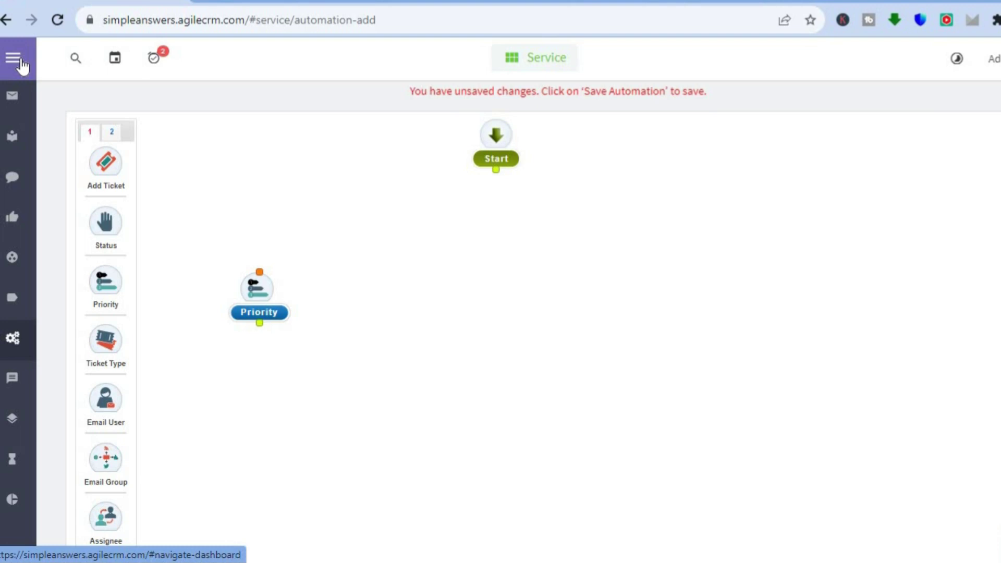
- Leave the automation designer without saving the automation
scroll(485, 108, up, 2)
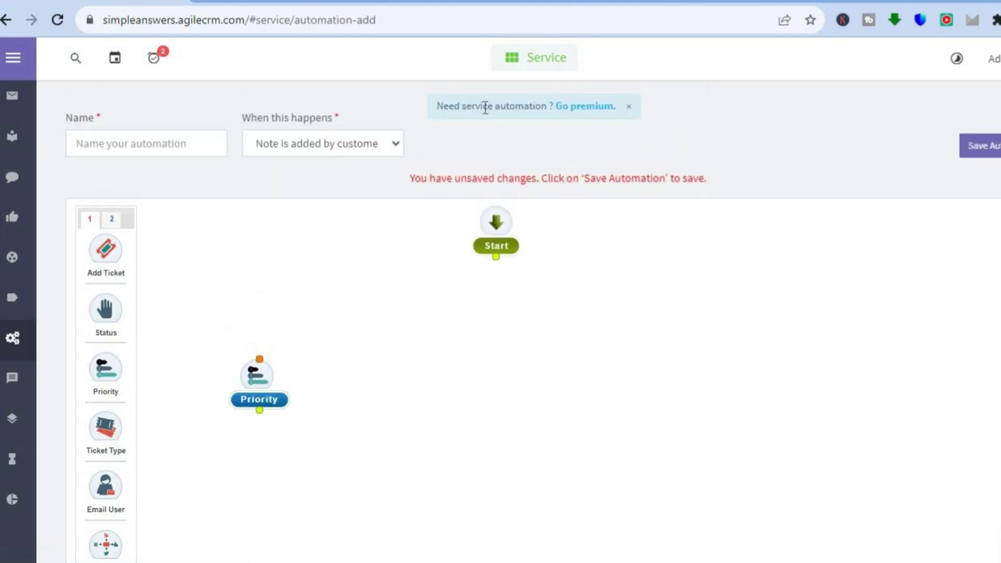
click(18, 65)
click(72, 67)
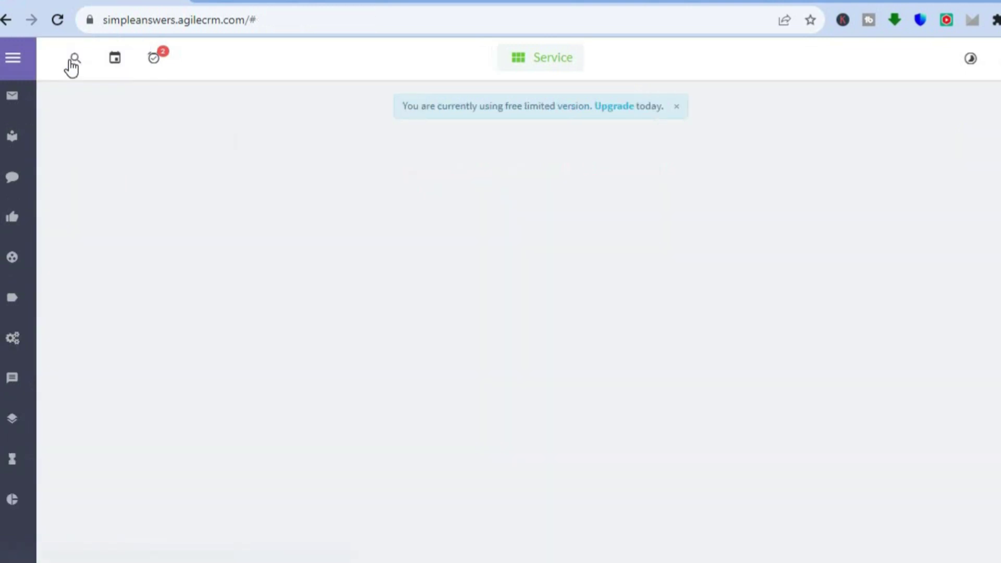